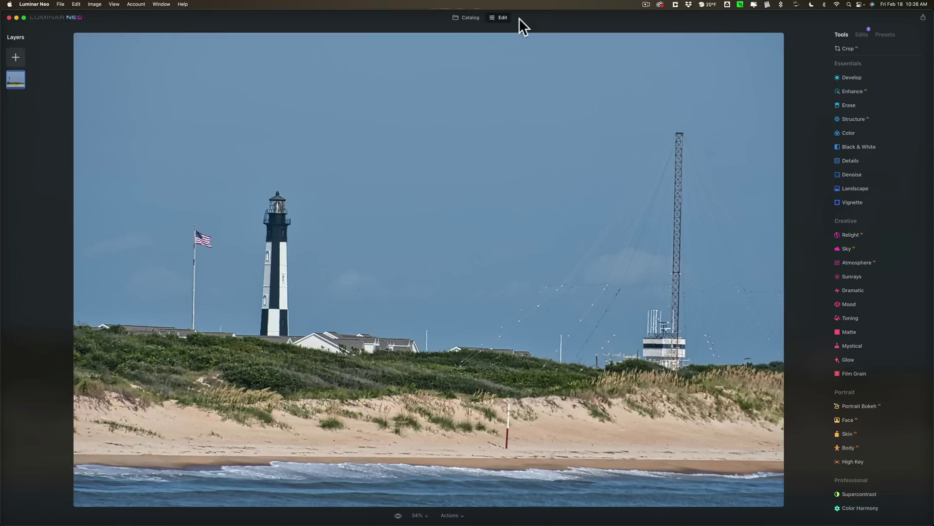
Review the list of applied edits and compare the original photo against the edited version
{"action": "left_click", "coordinate": [785, 31]}
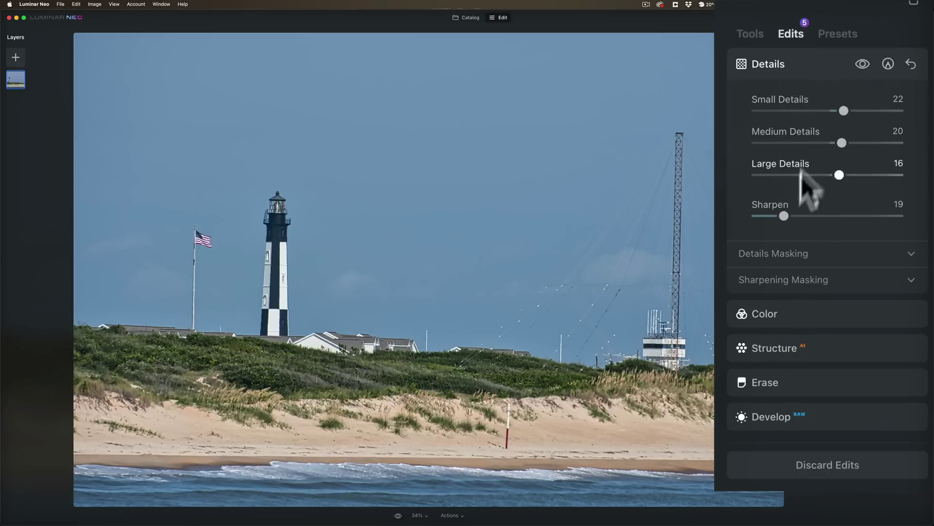
{"action": "left_click", "coordinate": [753, 34]}
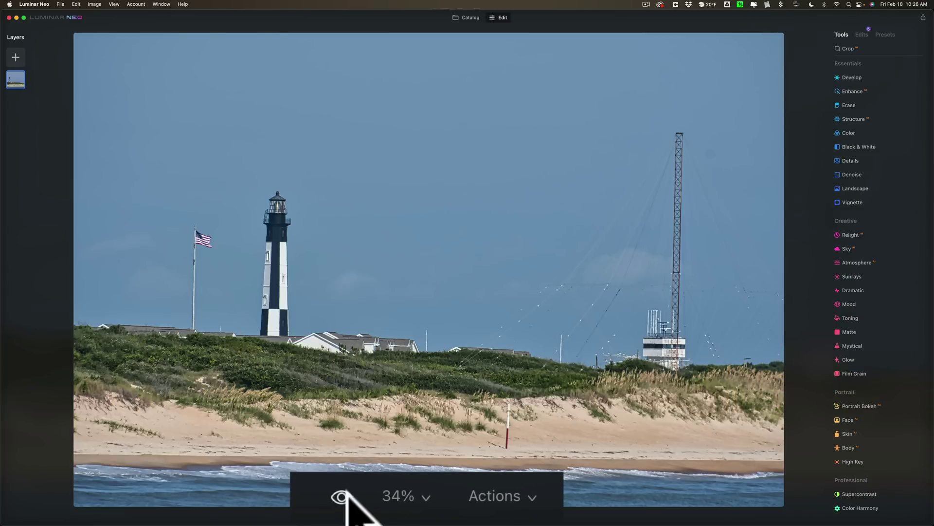
{"action": "left_click", "coordinate": [397, 516]}
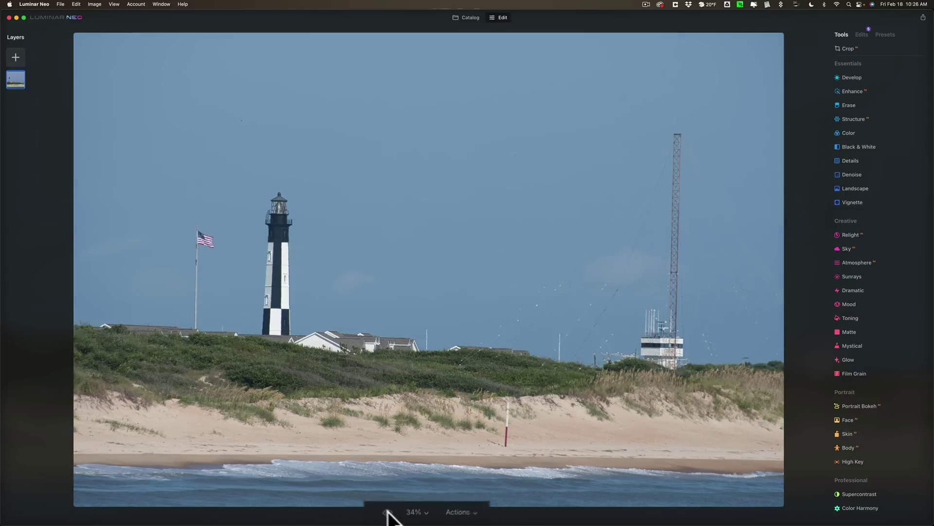
{"action": "left_click", "coordinate": [397, 516]}
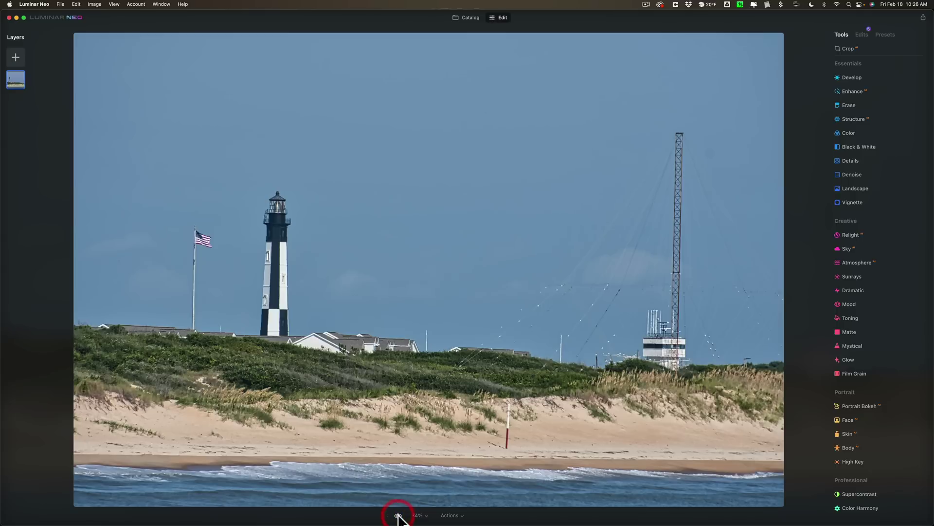
{"action": "left_click", "coordinate": [397, 516]}
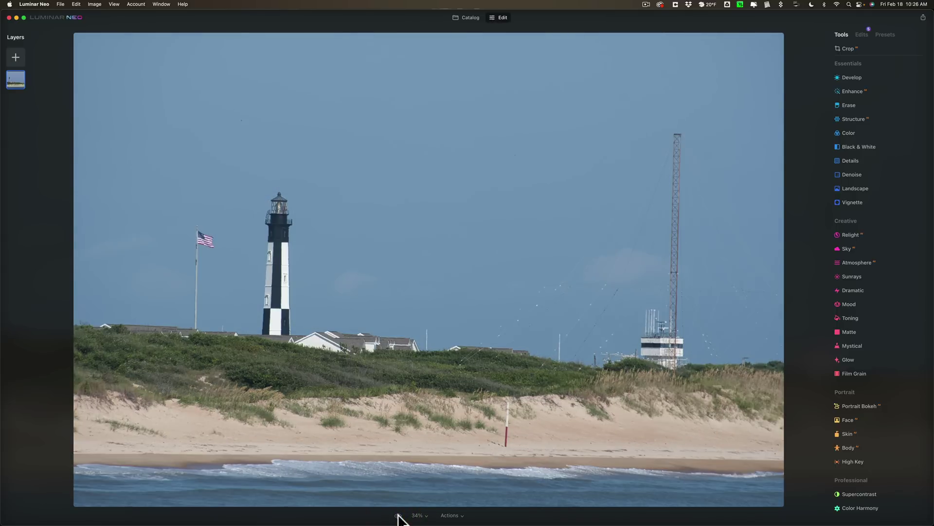
{"action": "left_click", "coordinate": [397, 516]}
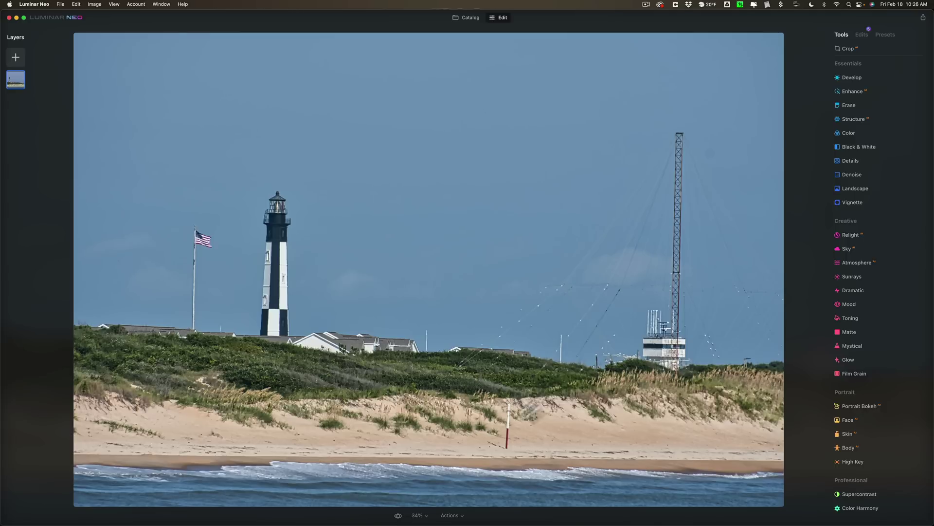
Open Sky AI and inspect the photo at 100% near the red pole, then fit it
{"action": "left_click", "coordinate": [848, 246]}
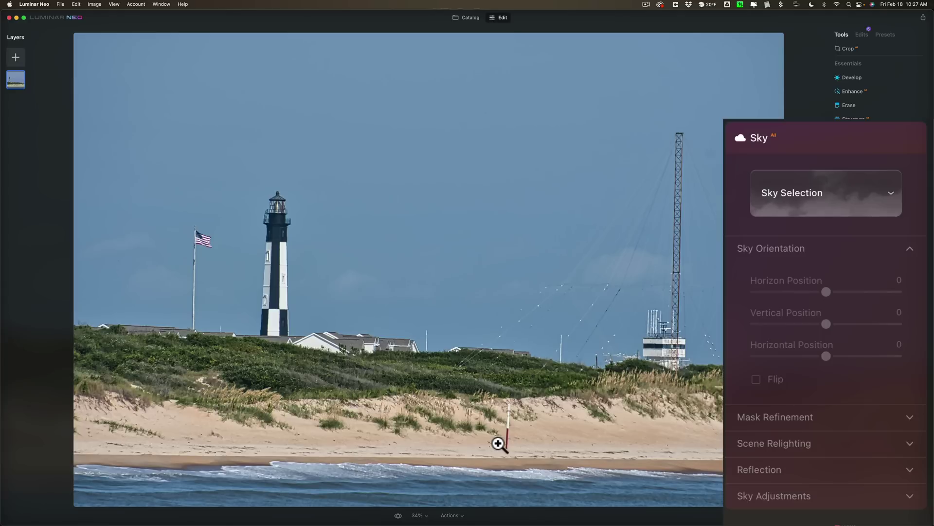
{"action": "left_click", "coordinate": [498, 444]}
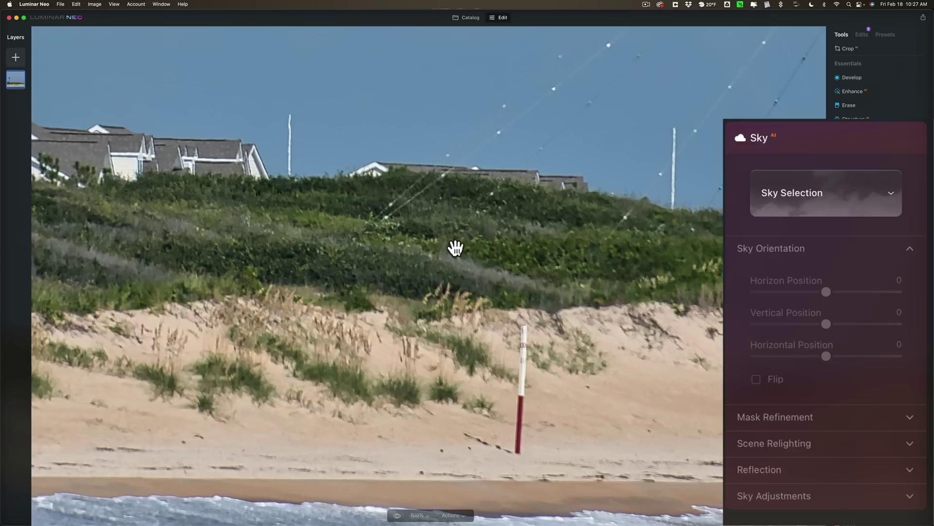
{"action": "left_click", "coordinate": [455, 247]}
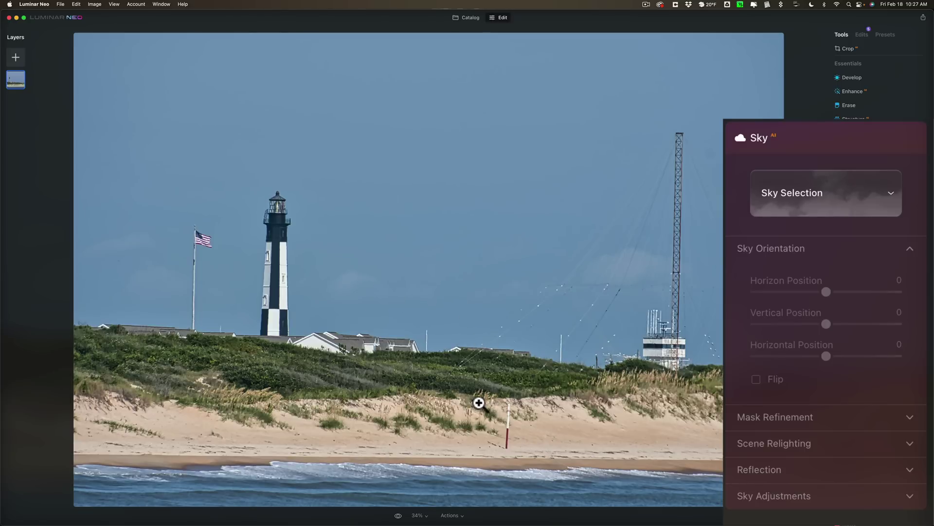
Filter Sky Selection to the Blue Sky category and try Blue Sky 1 through 4
{"action": "left_click", "coordinate": [811, 188]}
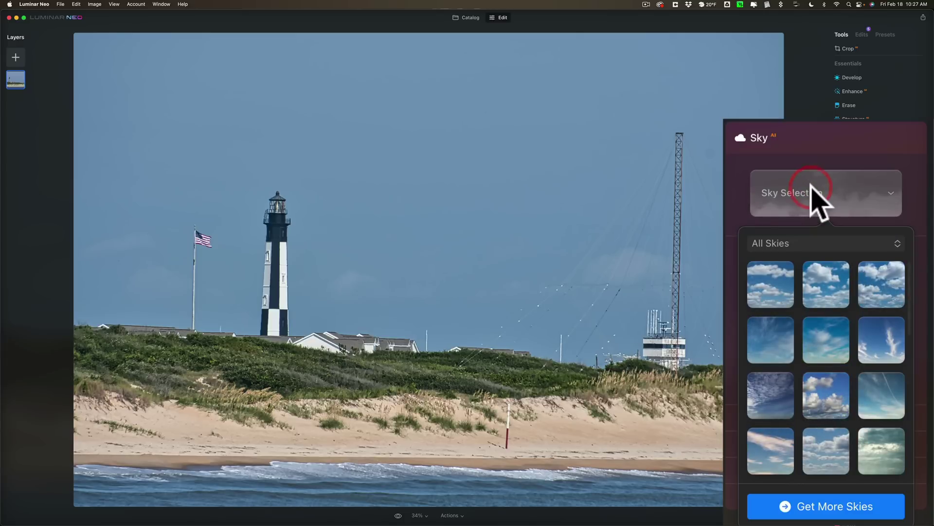
{"action": "left_click", "coordinate": [815, 241]}
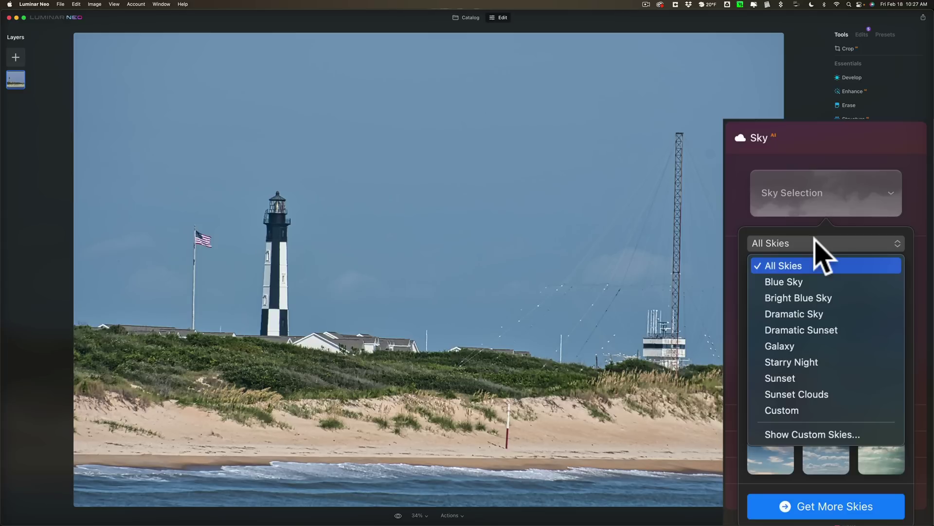
{"action": "left_click", "coordinate": [811, 284]}
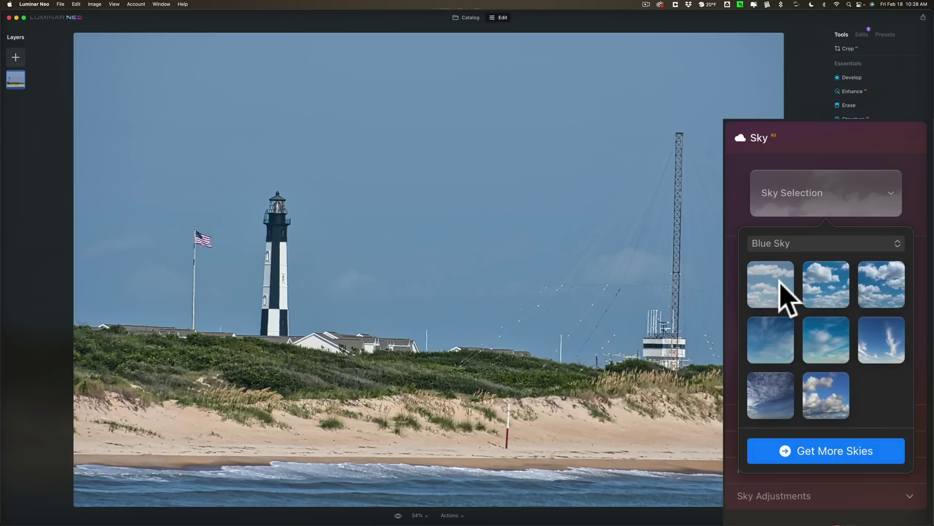
{"action": "left_click", "coordinate": [780, 285]}
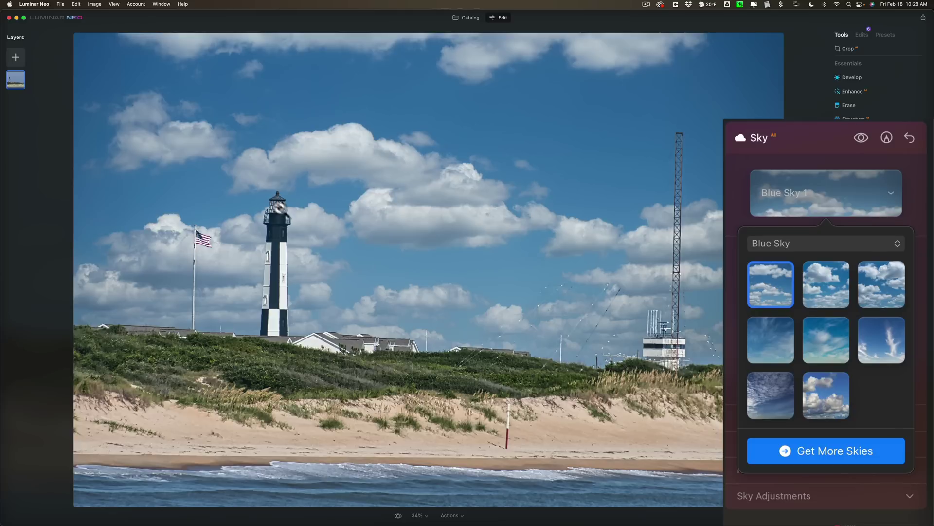
{"action": "left_click", "coordinate": [828, 284]}
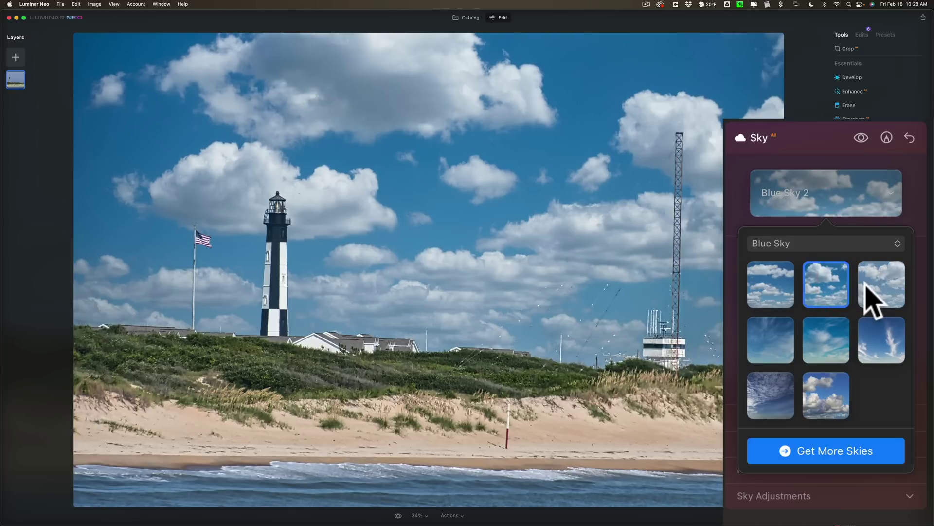
{"action": "left_click", "coordinate": [866, 286]}
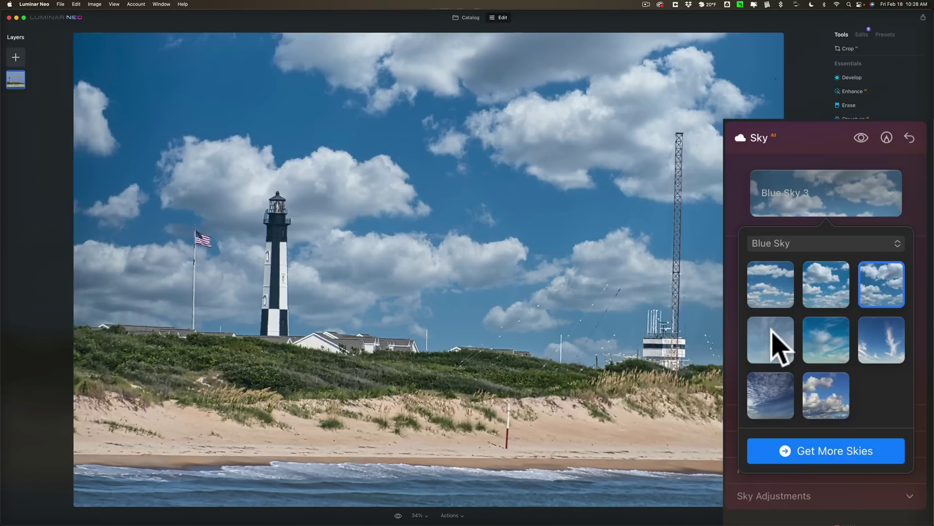
{"action": "left_click", "coordinate": [779, 343]}
{"action": "left_click", "coordinate": [834, 349]}
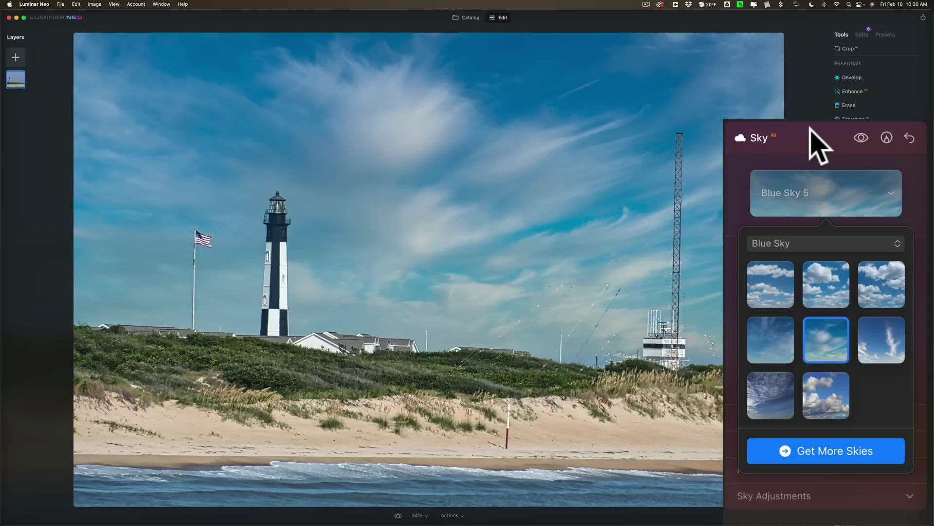
Reopen the sky gallery and choose Show Custom Skies... to reveal the Custom folder
{"action": "left_click", "coordinate": [804, 193]}
{"action": "left_click", "coordinate": [804, 193]}
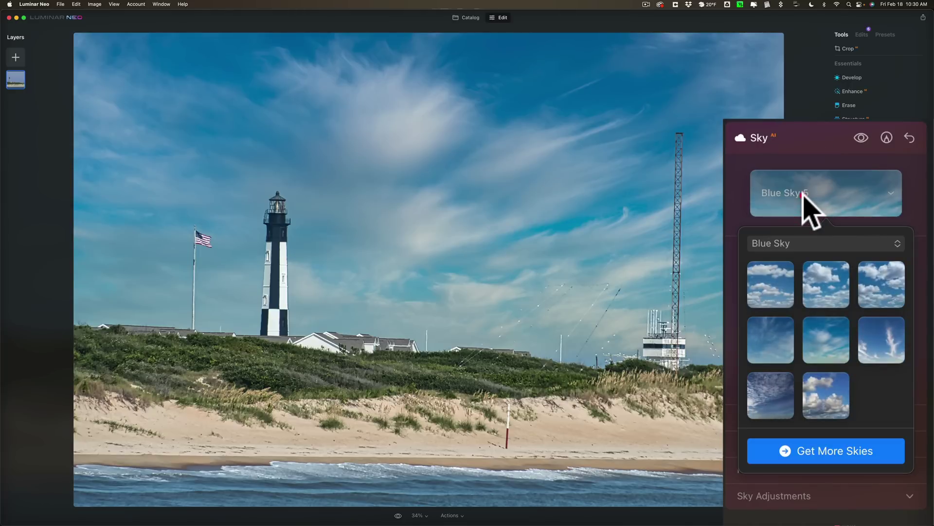
{"action": "left_click", "coordinate": [808, 242]}
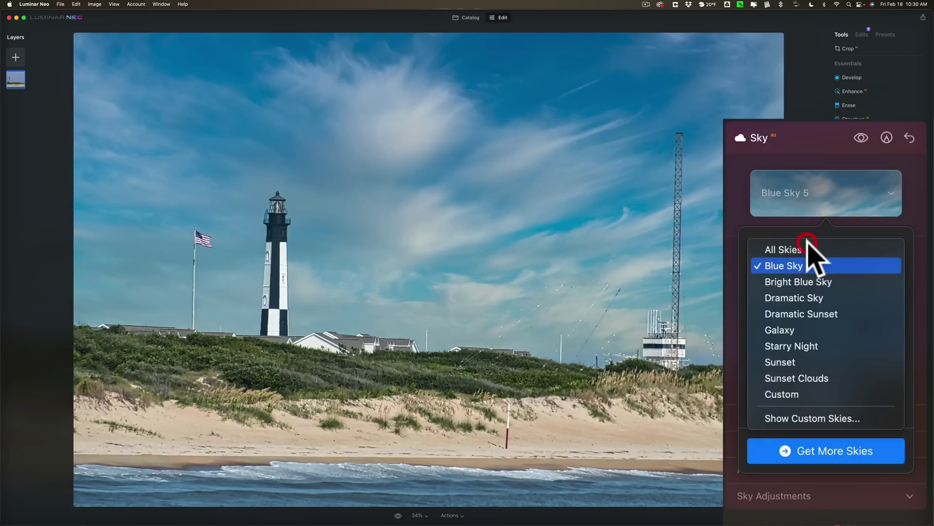
{"action": "left_click", "coordinate": [814, 418]}
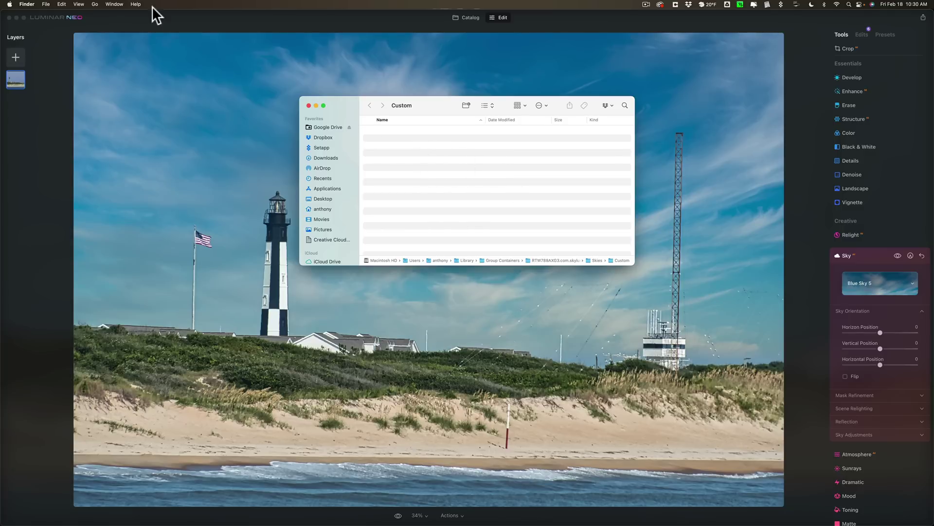
Move the Crystal Blue Skies desktop folder into the Custom skies folder and close that window
{"action": "left_click", "coordinate": [16, 17]}
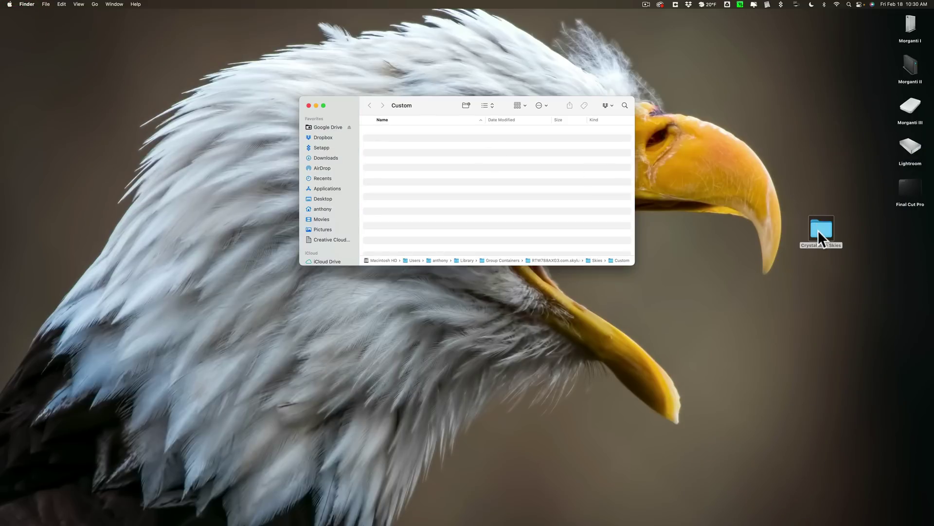
{"action": "left_click_drag", "start_coordinate": [818, 230], "coordinate": [803, 145]}
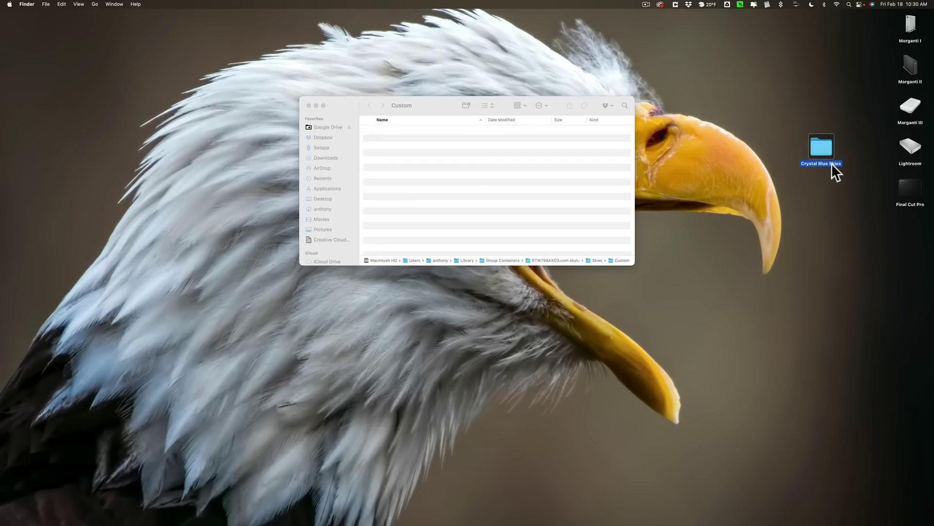
{"action": "left_click_drag", "start_coordinate": [819, 151], "coordinate": [428, 155]}
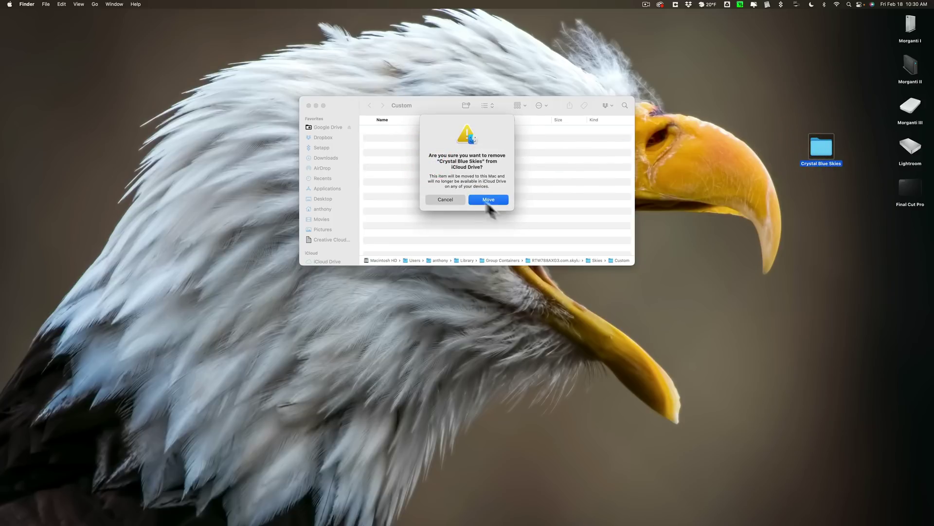
{"action": "left_click", "coordinate": [489, 200]}
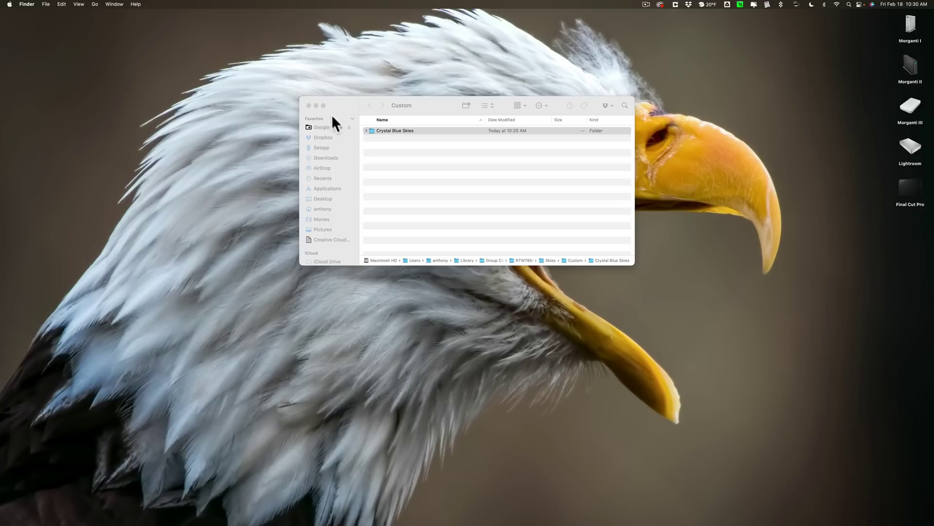
{"action": "left_click", "coordinate": [309, 105]}
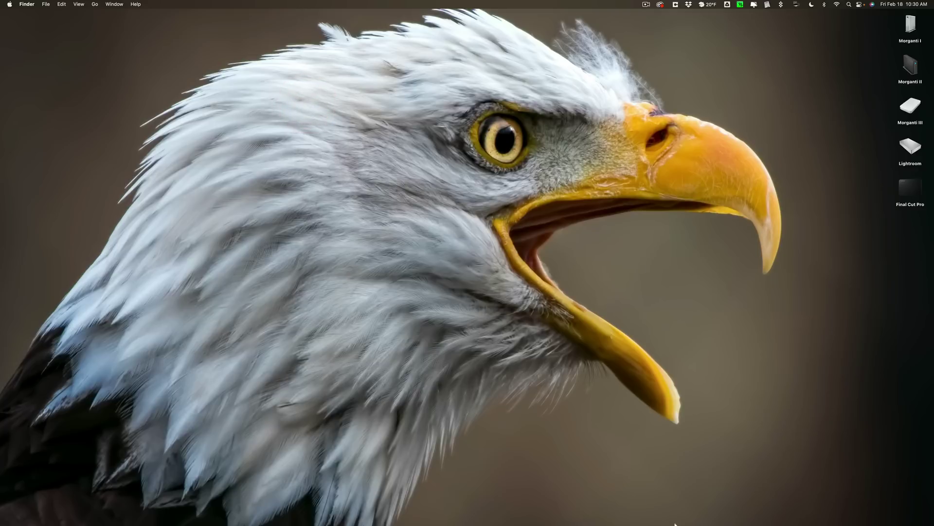
Restore Luminar Neo, then reset and remove the Sky edit from the Edits list
{"action": "mouse_move", "coordinate": [700, 523]}
{"action": "left_click", "coordinate": [806, 501]}
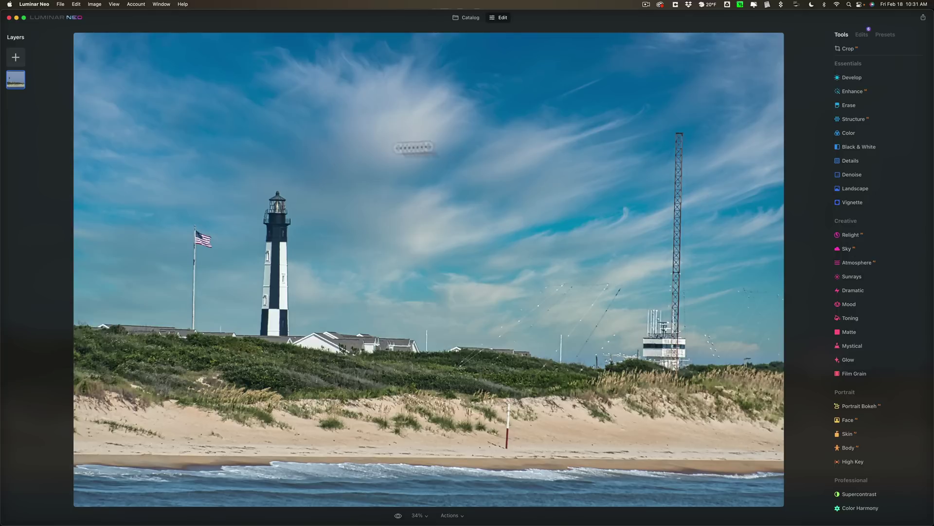
{"action": "left_click", "coordinate": [863, 33]}
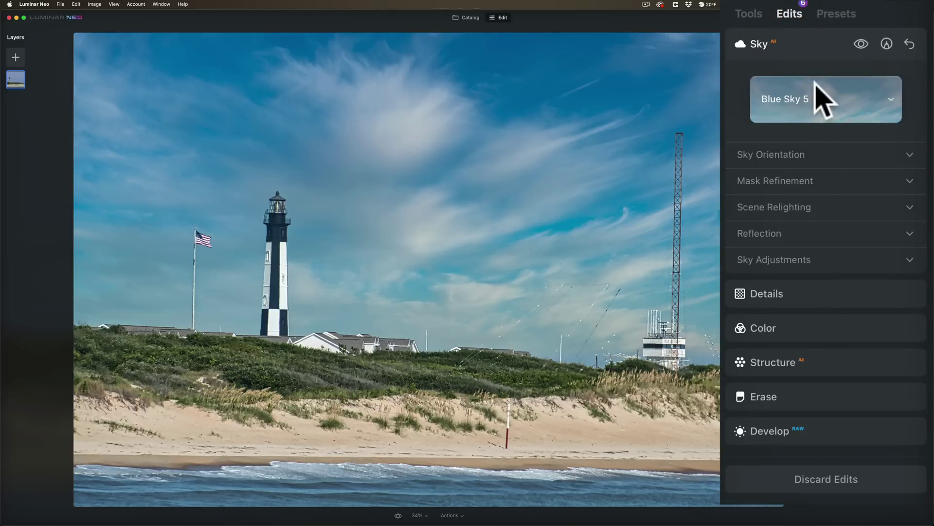
{"action": "left_click", "coordinate": [910, 45]}
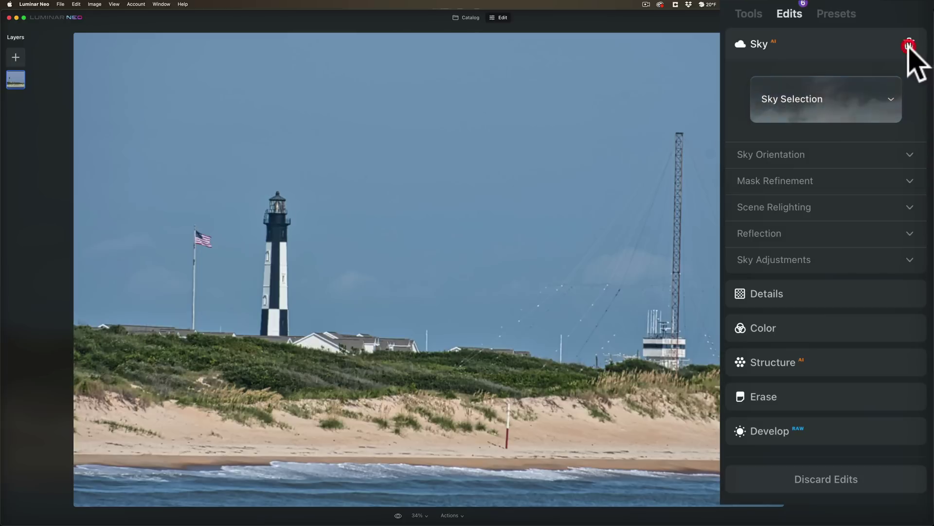
{"action": "left_click", "coordinate": [909, 45]}
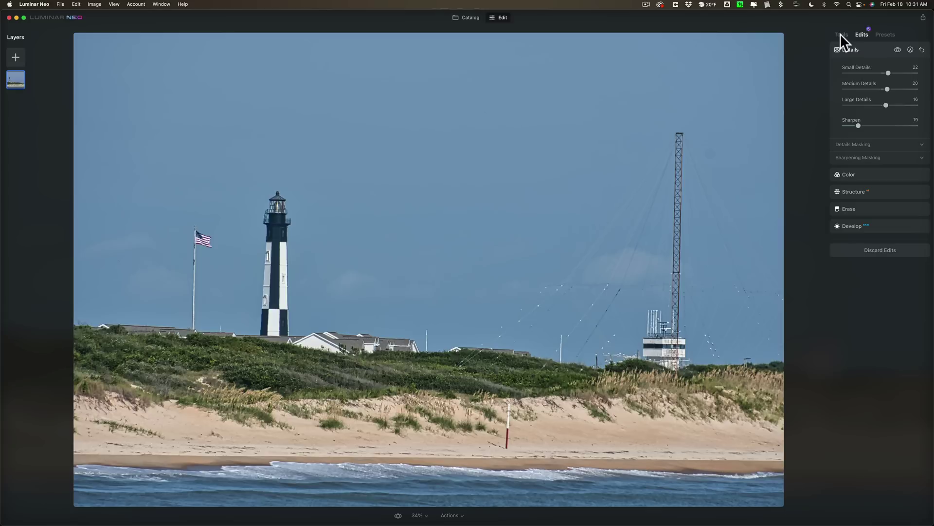
{"action": "left_click", "coordinate": [840, 34]}
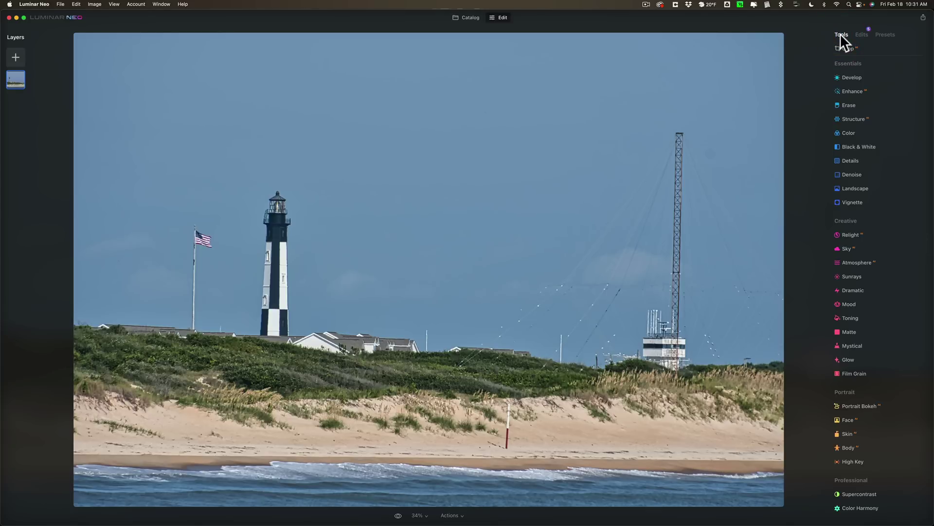
In Sky AI's Sky Selection, switch the category to Crystal Blue Skies
{"action": "left_click", "coordinate": [848, 248]}
{"action": "left_click", "coordinate": [801, 178]}
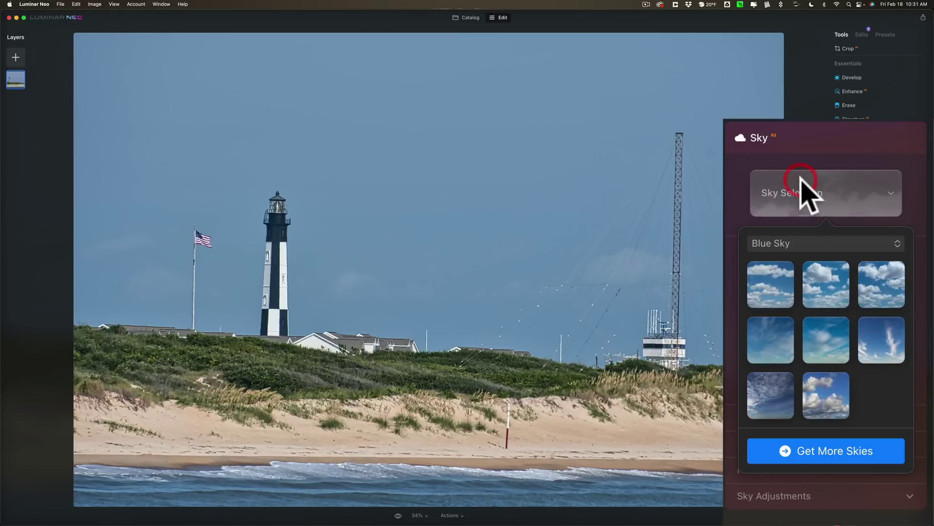
{"action": "left_click", "coordinate": [805, 242]}
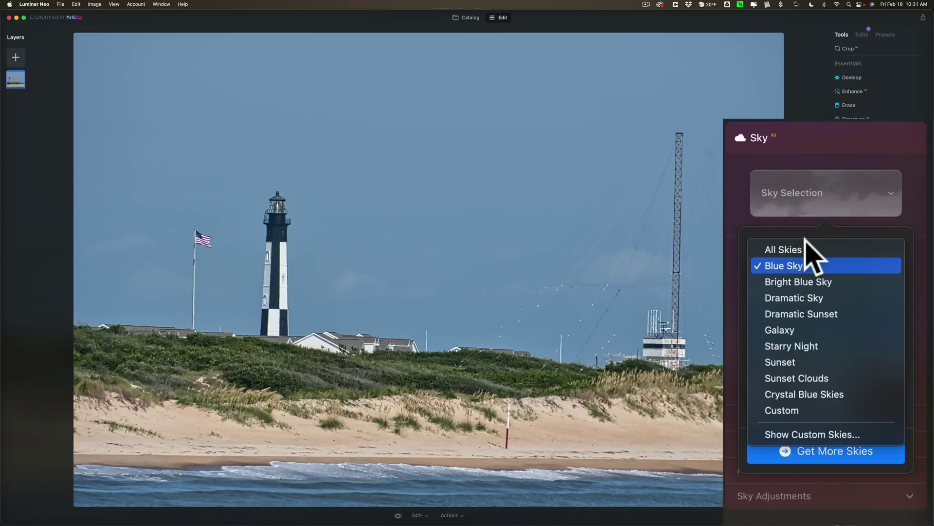
{"action": "left_click", "coordinate": [829, 393]}
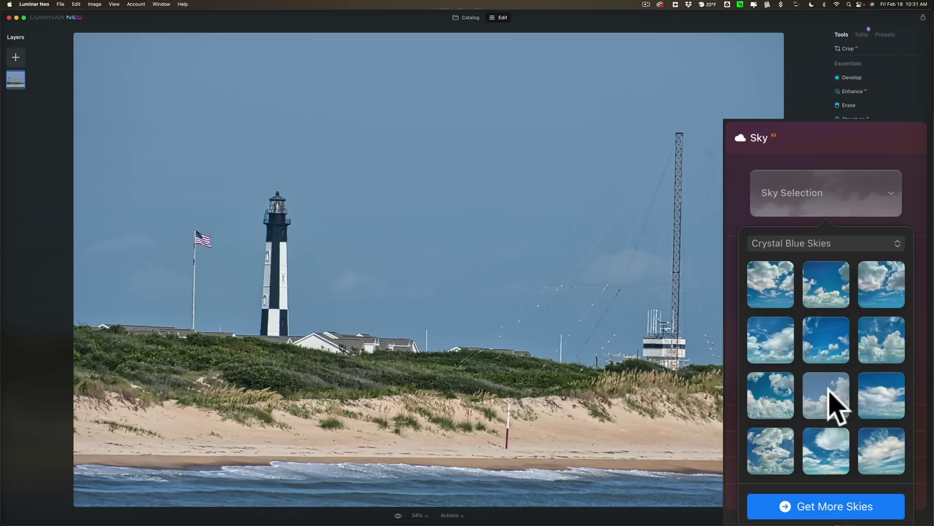
{"action": "scroll", "coordinate": [827, 280], "scroll_direction": "down", "scroll_amount": 1}
{"action": "scroll", "coordinate": [824, 275], "scroll_direction": "up", "scroll_amount": 1}
Try Crystal Blue Sky 02 and 08, then settle on Crystal Blue Sky 11
{"action": "left_click", "coordinate": [826, 288]}
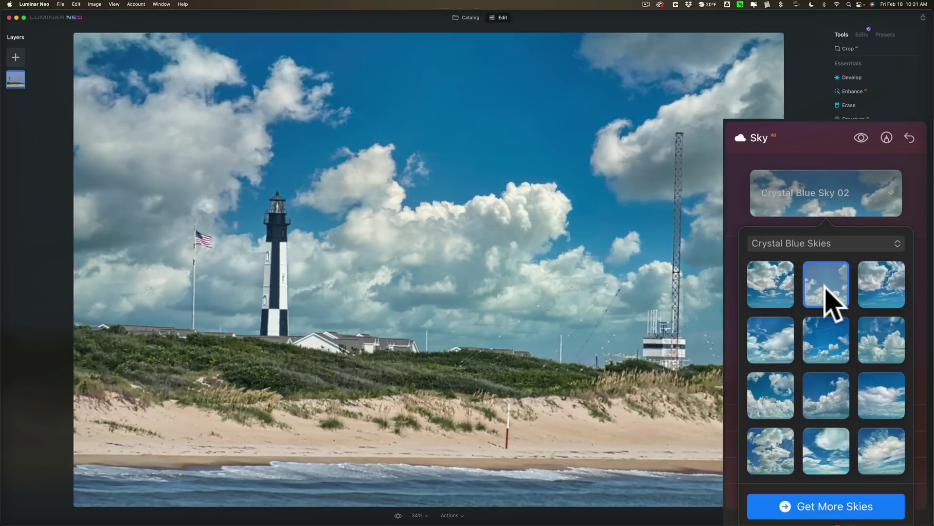
{"action": "scroll", "coordinate": [833, 301], "scroll_direction": "down", "scroll_amount": 1}
{"action": "left_click", "coordinate": [828, 354]}
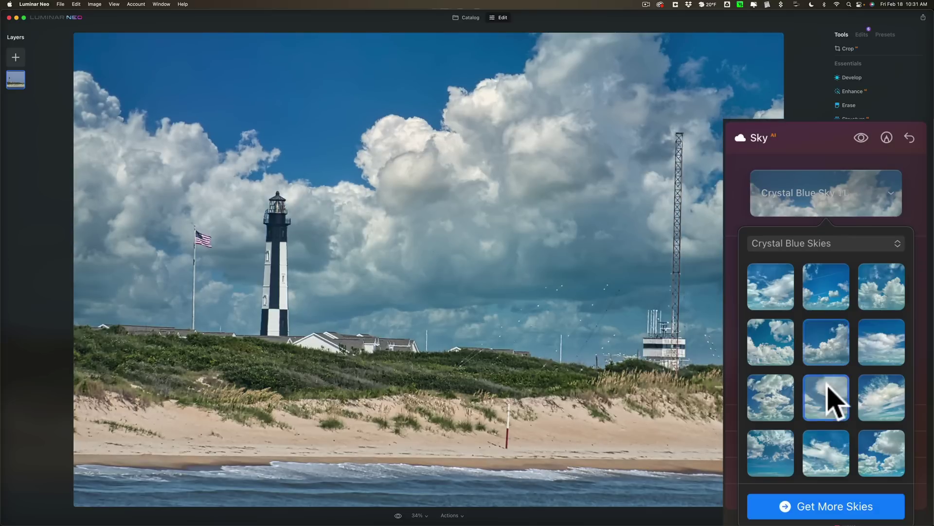
{"action": "left_click", "coordinate": [827, 389]}
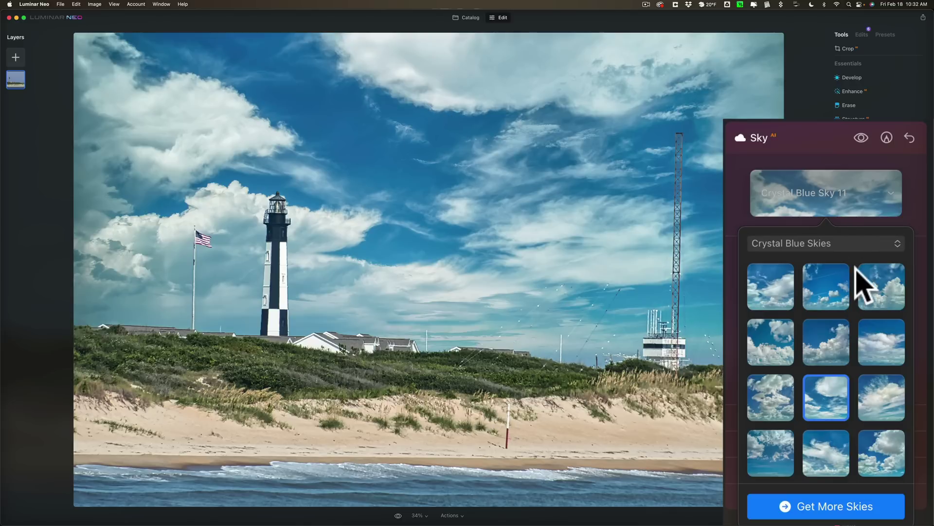
{"action": "left_click", "coordinate": [855, 203]}
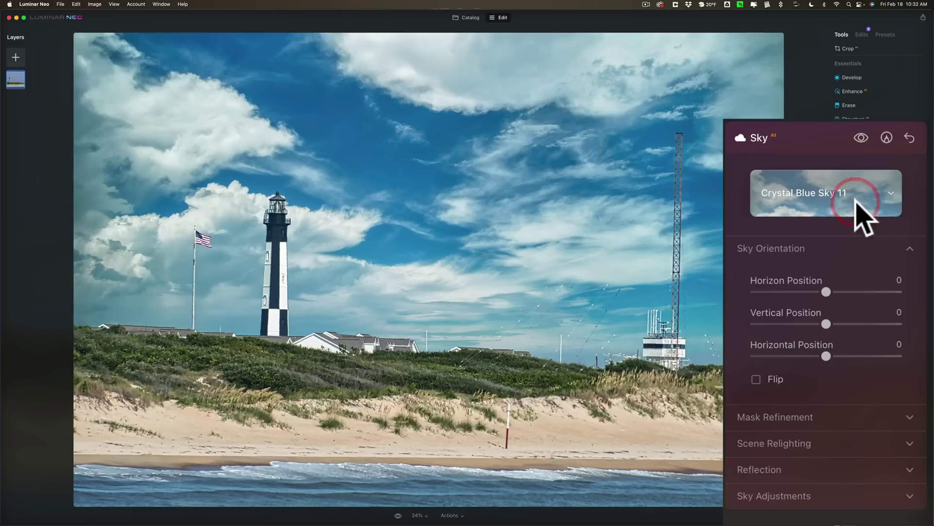
{"action": "left_click", "coordinate": [784, 250]}
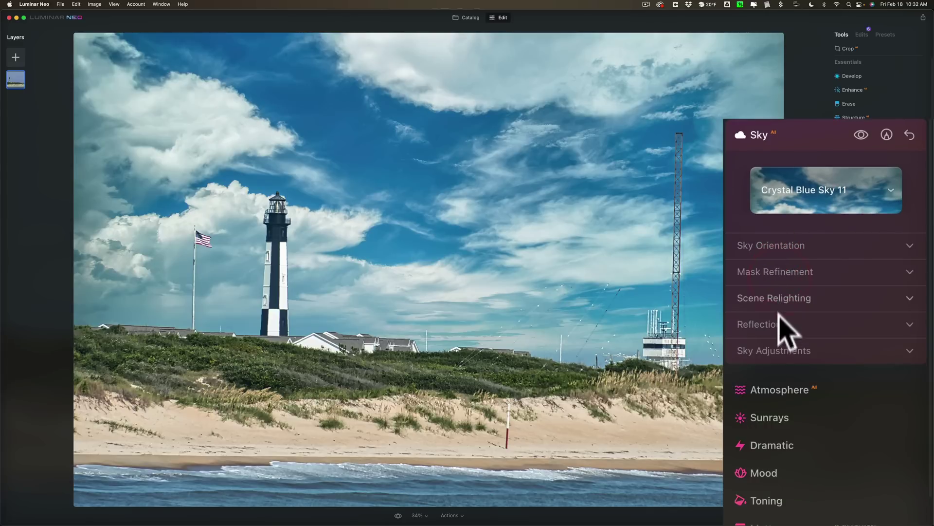
{"action": "left_click", "coordinate": [787, 249]}
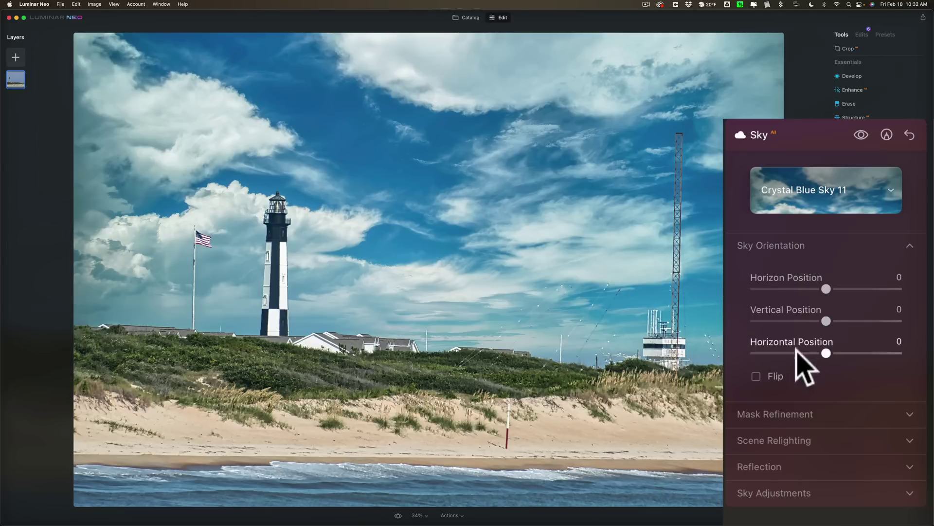
{"action": "left_click", "coordinate": [756, 376]}
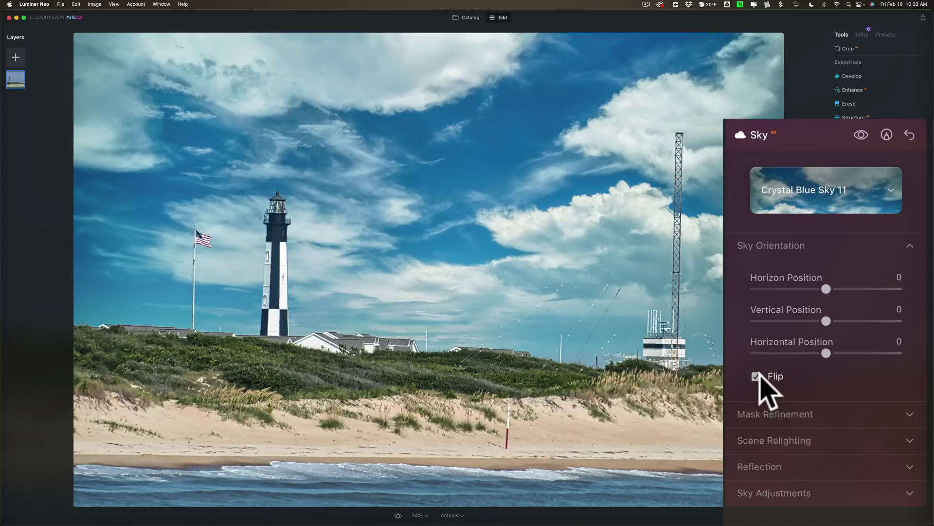
{"action": "left_click", "coordinate": [755, 376]}
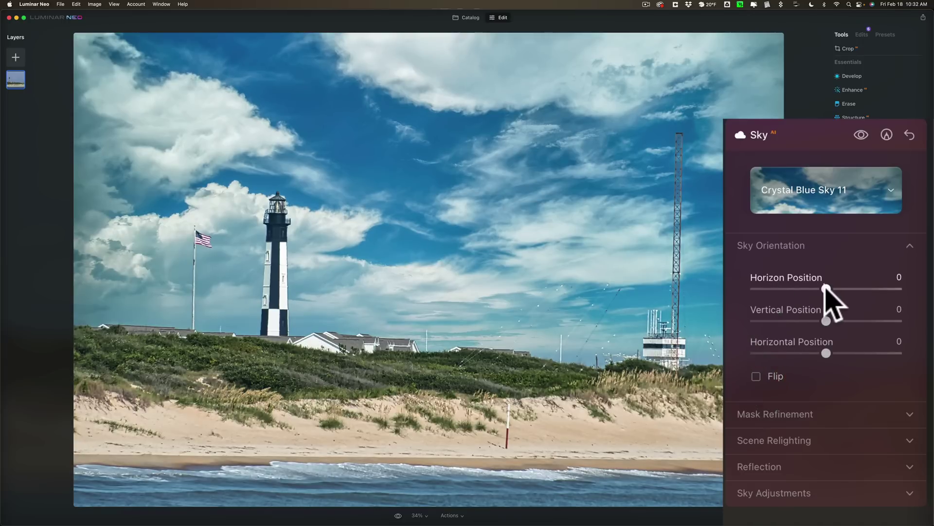
Set Sky Orientation to Horizon Position -23, Vertical Position -4 and Horizontal Position 1
{"action": "left_click_drag", "start_coordinate": [827, 288], "coordinate": [855, 299]}
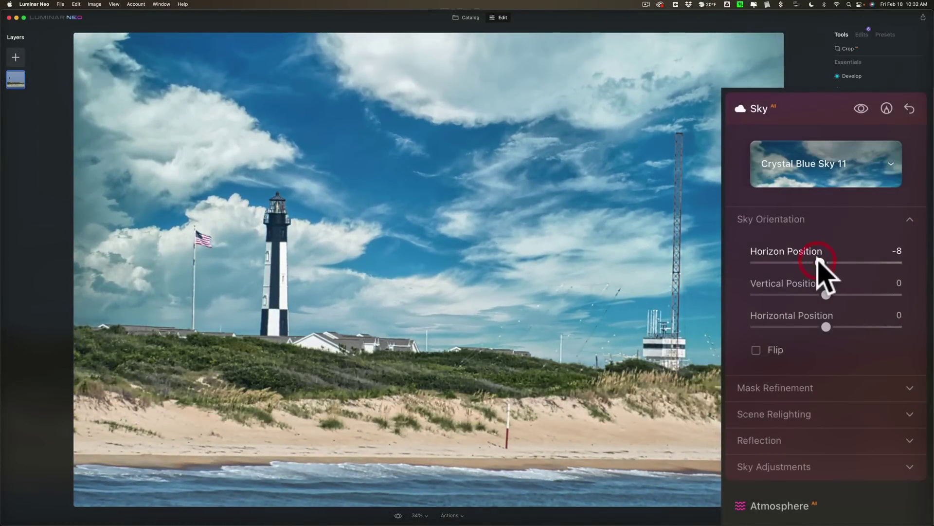
{"action": "mouse_move", "coordinate": [818, 261]}
{"action": "left_mouse_down"}
{"action": "mouse_move", "coordinate": [840, 261]}
{"action": "mouse_move", "coordinate": [804, 262]}
{"action": "mouse_move", "coordinate": [843, 262]}
{"action": "mouse_move", "coordinate": [808, 261]}
{"action": "left_mouse_up"}
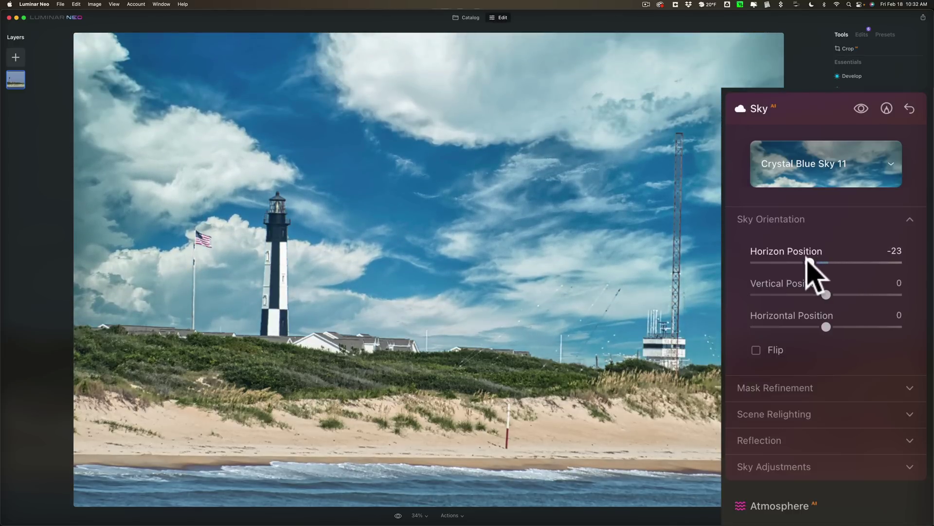
{"action": "left_click", "coordinate": [831, 275]}
{"action": "mouse_move", "coordinate": [824, 294]}
{"action": "left_mouse_down"}
{"action": "mouse_move", "coordinate": [842, 294]}
{"action": "mouse_move", "coordinate": [819, 293]}
{"action": "left_mouse_up"}
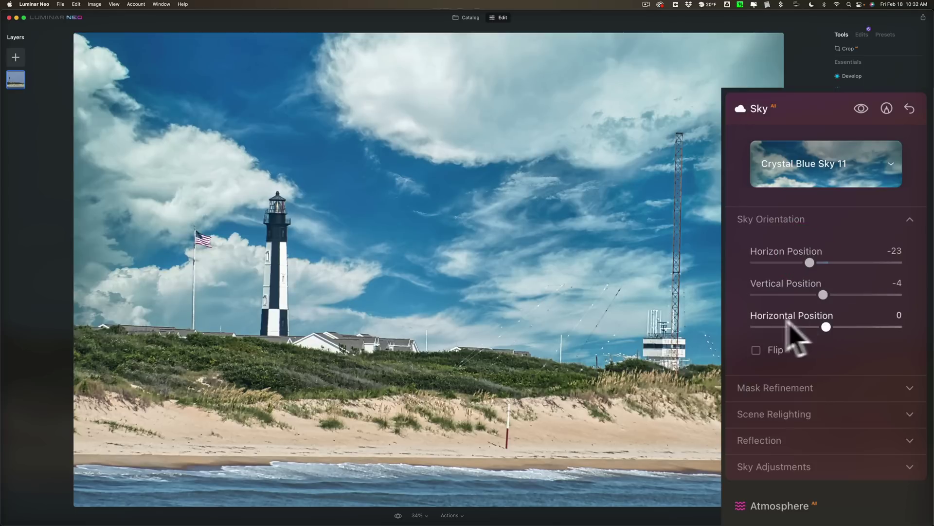
{"action": "mouse_move", "coordinate": [827, 328]}
{"action": "left_mouse_down"}
{"action": "mouse_move", "coordinate": [850, 326]}
{"action": "mouse_move", "coordinate": [804, 326]}
{"action": "mouse_move", "coordinate": [843, 325]}
{"action": "left_mouse_up"}
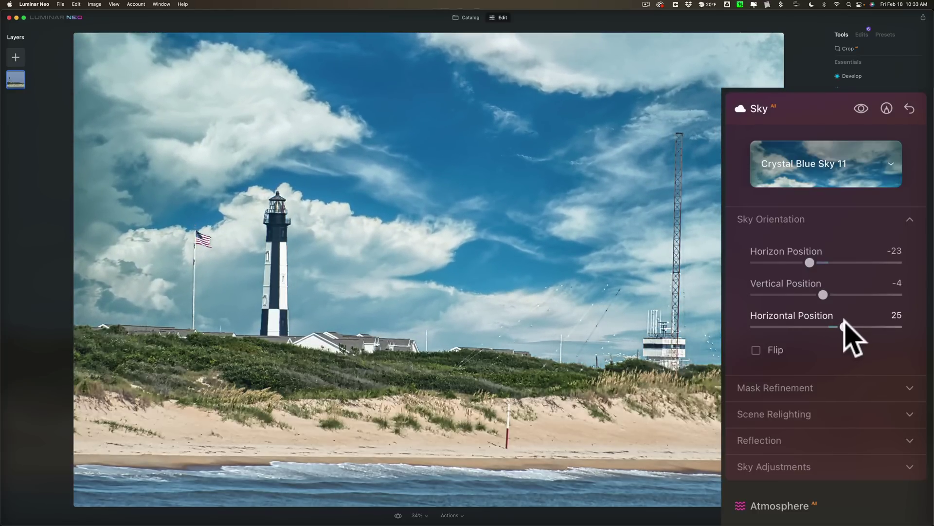
{"action": "left_click_drag", "start_coordinate": [843, 326], "coordinate": [817, 326]}
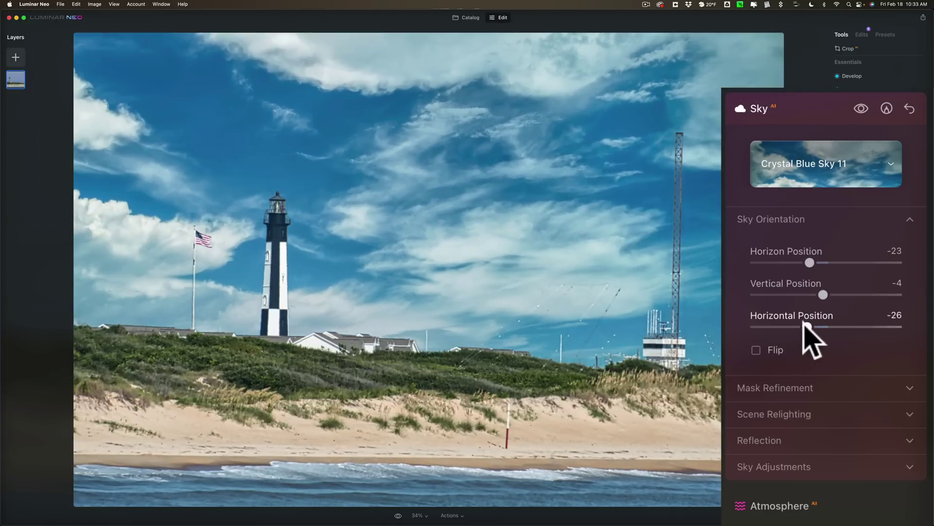
{"action": "left_click_drag", "start_coordinate": [806, 326], "coordinate": [827, 326]}
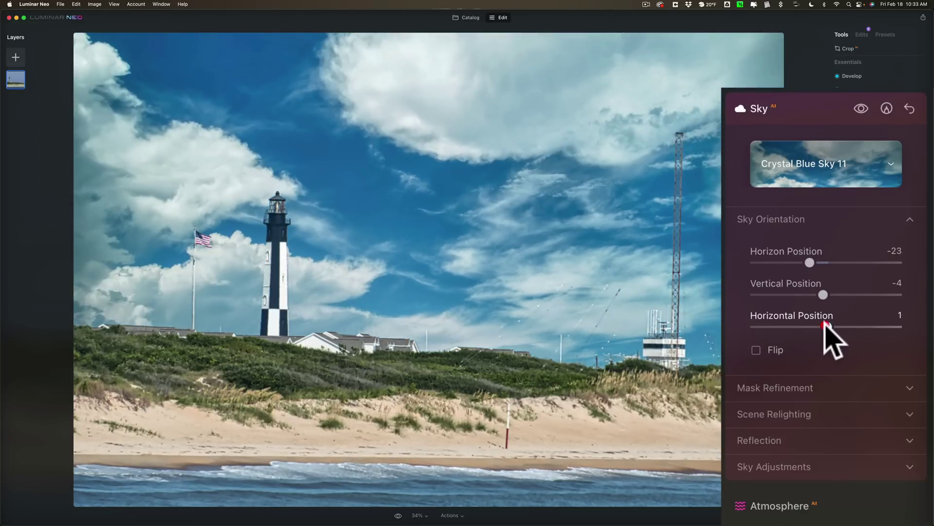
{"action": "mouse_move", "coordinate": [823, 295]}
{"action": "left_mouse_down"}
{"action": "mouse_move", "coordinate": [845, 294]}
{"action": "mouse_move", "coordinate": [815, 294]}
{"action": "mouse_move", "coordinate": [823, 294]}
{"action": "left_mouse_up"}
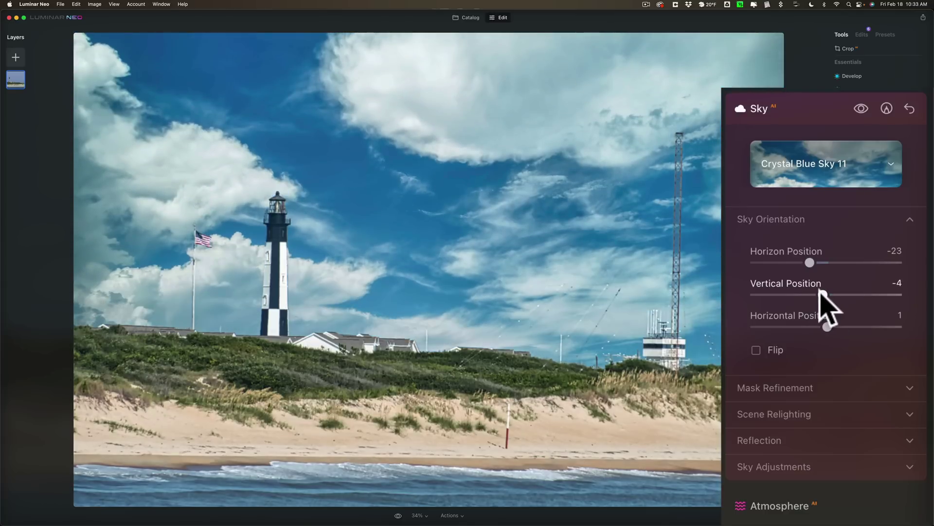
In Mask Refinement, set Global to 30, Close Gaps to 12 and Fix Details to 49
{"action": "left_click", "coordinate": [816, 217]}
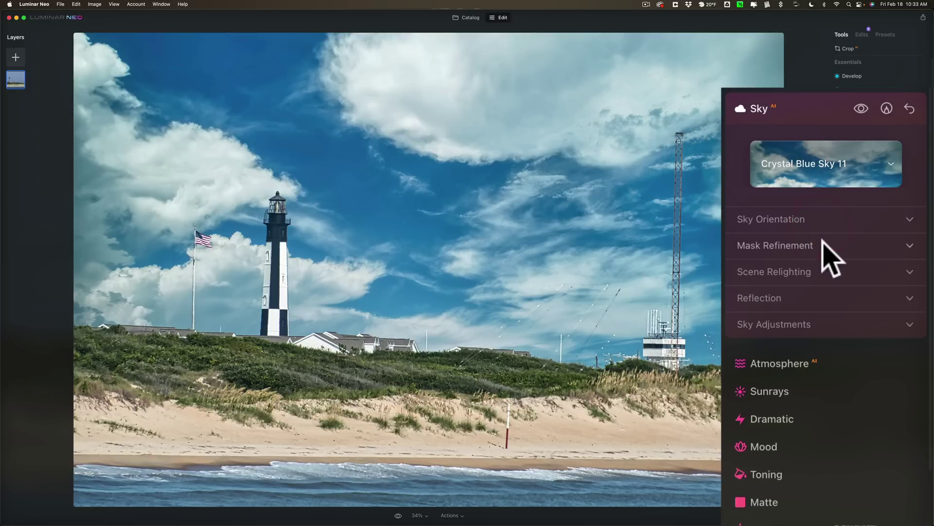
{"action": "left_click", "coordinate": [823, 244]}
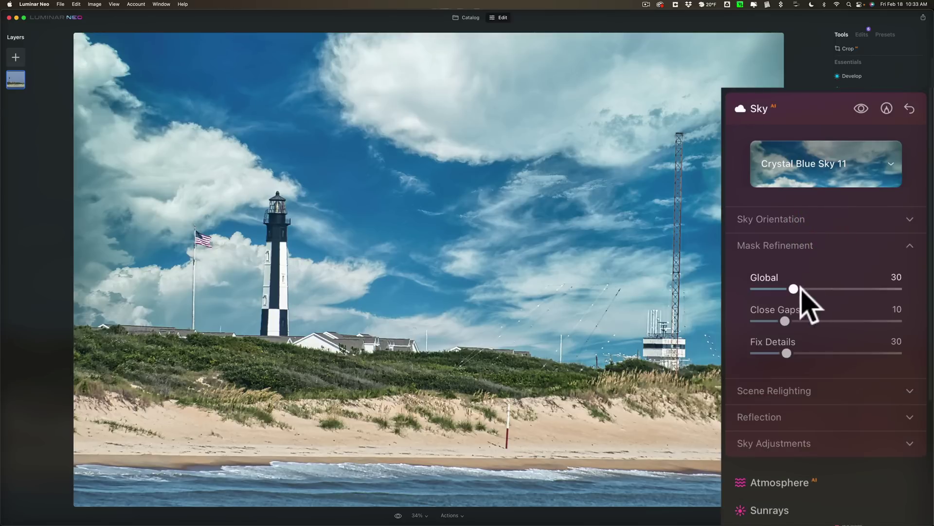
{"action": "left_click_drag", "start_coordinate": [794, 288], "coordinate": [903, 287]}
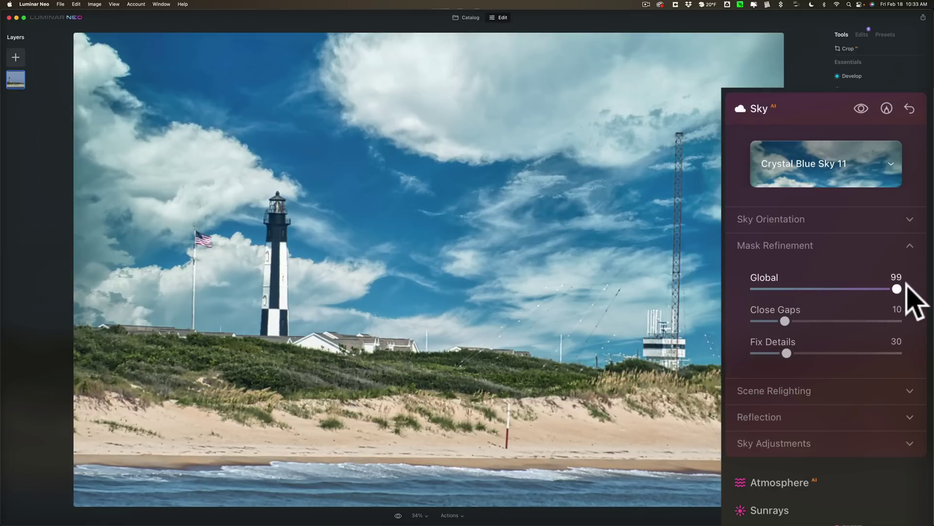
{"action": "left_click_drag", "start_coordinate": [907, 285], "coordinate": [770, 296]}
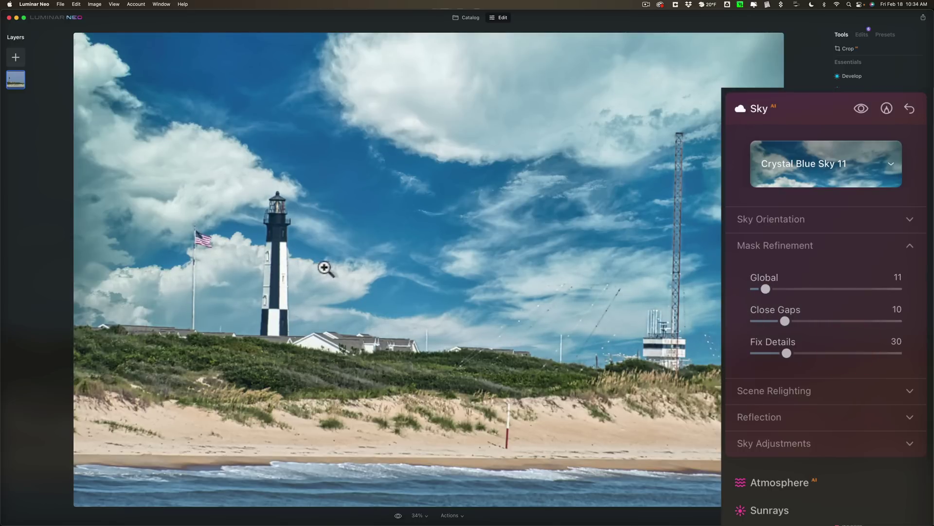
{"action": "double_click", "coordinate": [763, 288]}
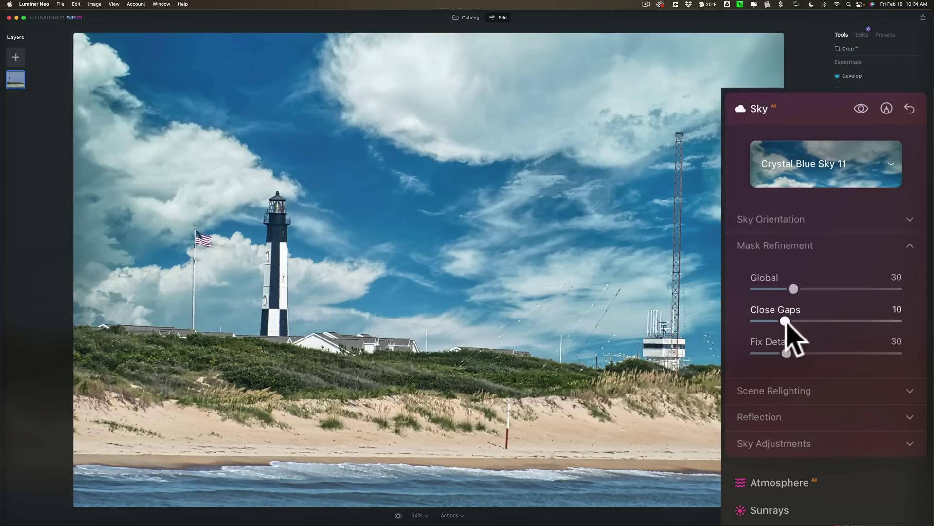
{"action": "mouse_move", "coordinate": [785, 321]}
{"action": "left_mouse_down"}
{"action": "mouse_move", "coordinate": [854, 321]}
{"action": "mouse_move", "coordinate": [755, 322]}
{"action": "mouse_move", "coordinate": [923, 319]}
{"action": "mouse_move", "coordinate": [755, 320]}
{"action": "mouse_move", "coordinate": [828, 321]}
{"action": "mouse_move", "coordinate": [802, 320]}
{"action": "left_mouse_up"}
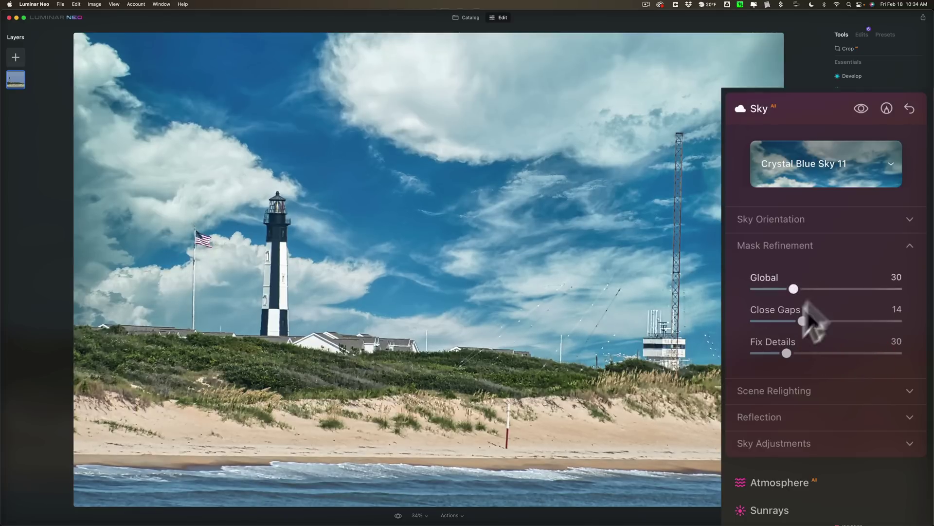
{"action": "mouse_move", "coordinate": [798, 318]}
{"action": "left_mouse_down"}
{"action": "mouse_move", "coordinate": [810, 319]}
{"action": "mouse_move", "coordinate": [793, 320]}
{"action": "left_mouse_up"}
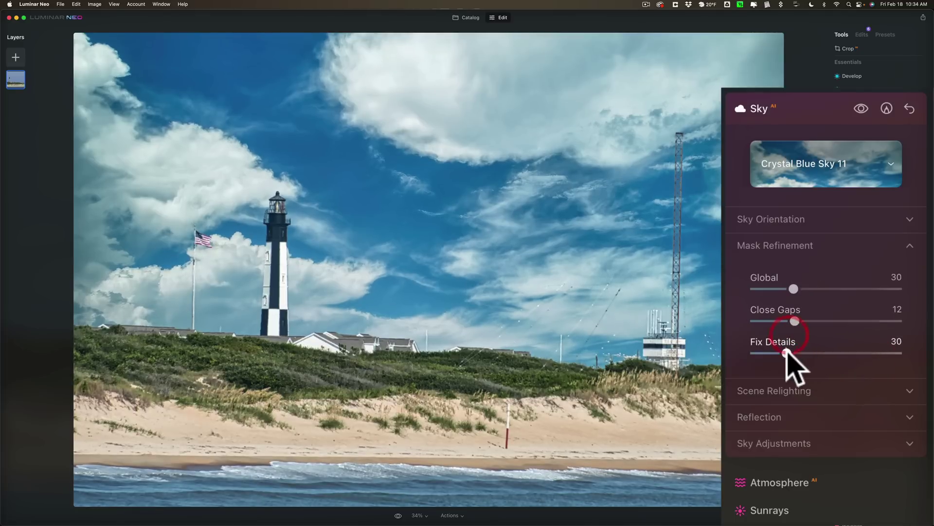
{"action": "left_click_drag", "start_coordinate": [787, 354], "coordinate": [819, 353]}
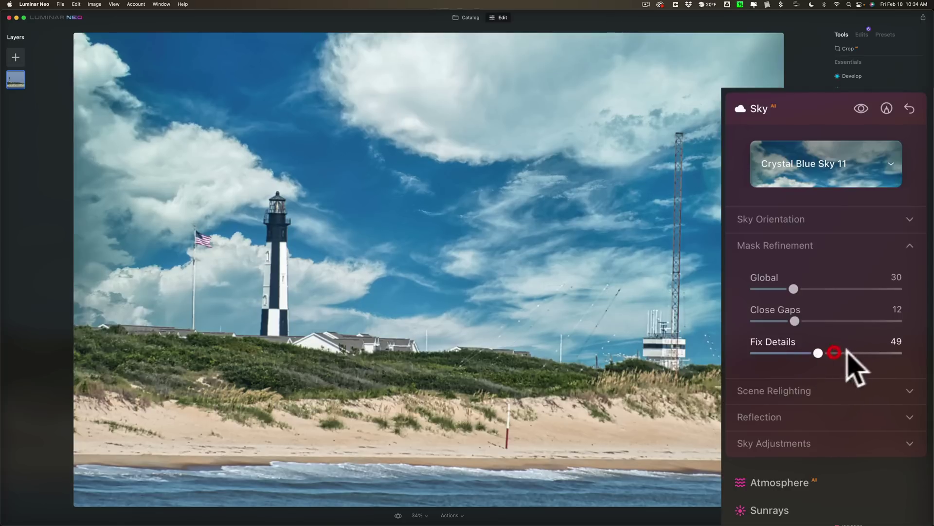
Set Scene Relighting to Strength 100, Saturation 79 and Relight Human 33
{"action": "left_click", "coordinate": [787, 247]}
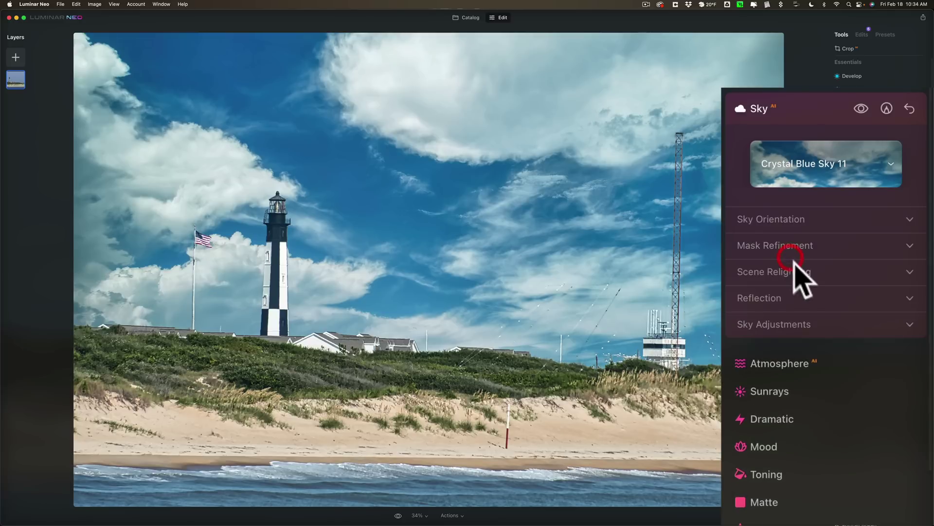
{"action": "left_click", "coordinate": [799, 273]}
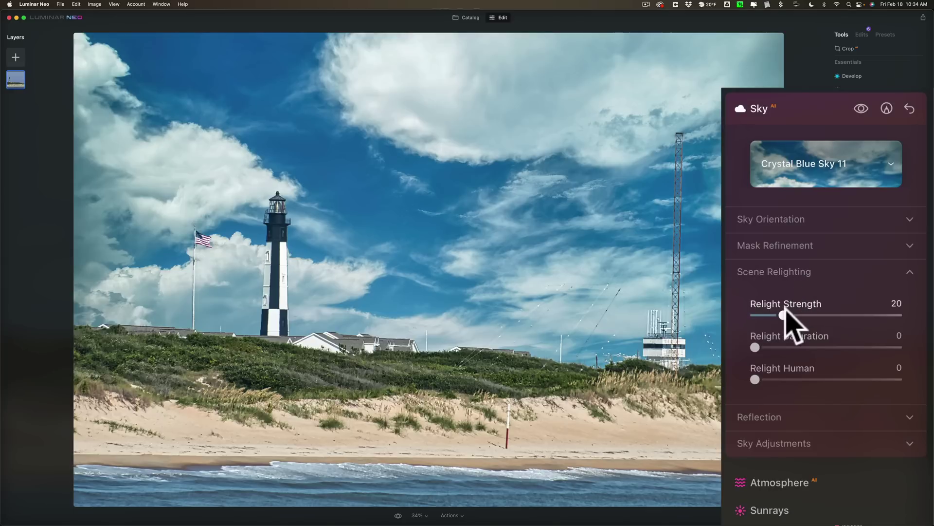
{"action": "left_click_drag", "start_coordinate": [784, 314], "coordinate": [932, 330]}
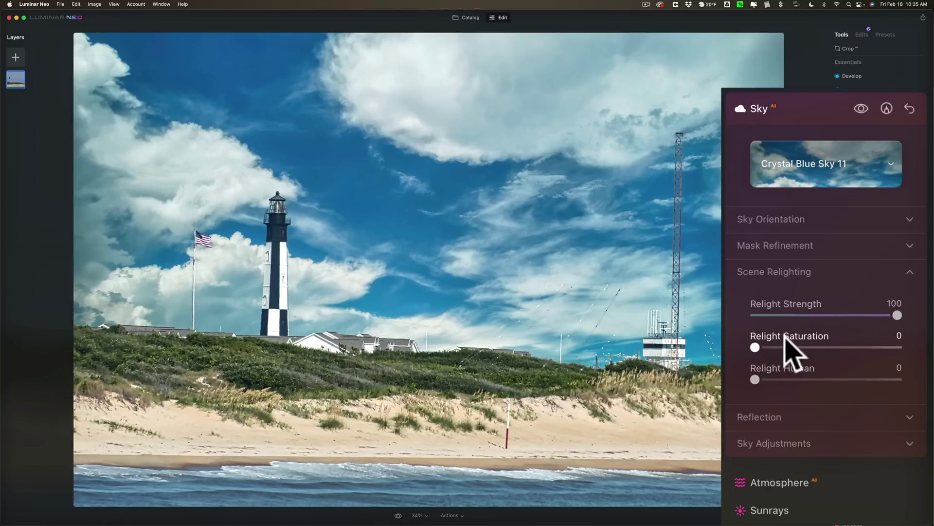
{"action": "left_click_drag", "start_coordinate": [756, 346], "coordinate": [882, 350]}
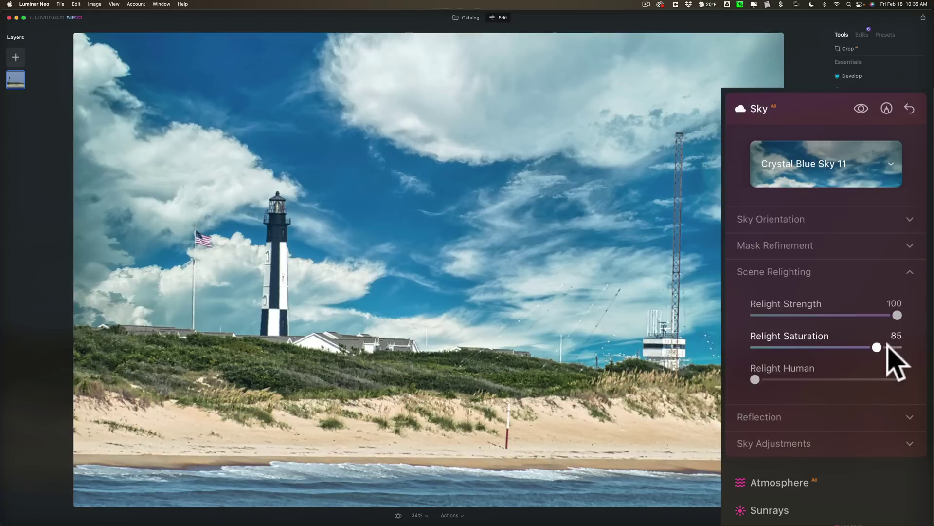
{"action": "mouse_move", "coordinate": [887, 344]}
{"action": "left_mouse_down"}
{"action": "mouse_move", "coordinate": [906, 343]}
{"action": "mouse_move", "coordinate": [779, 343]}
{"action": "mouse_move", "coordinate": [871, 345]}
{"action": "left_mouse_up"}
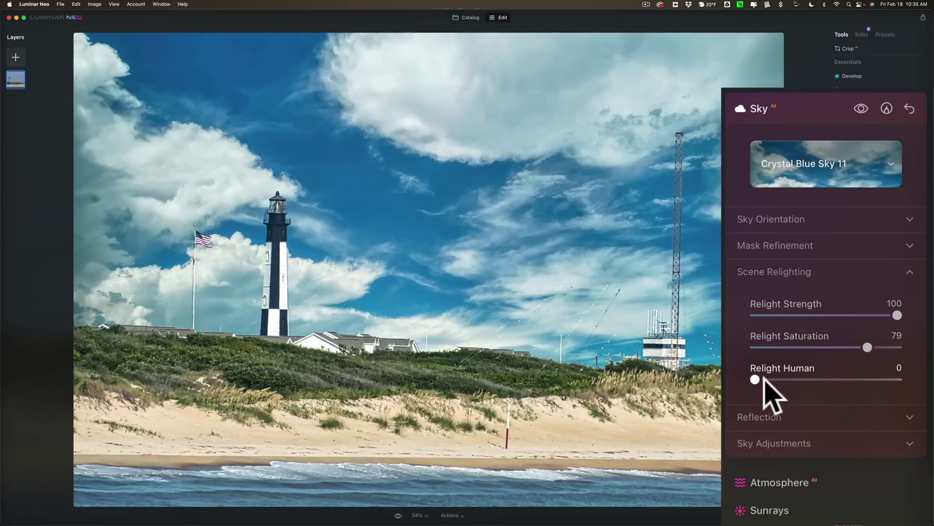
{"action": "left_click_drag", "start_coordinate": [763, 379], "coordinate": [803, 379]}
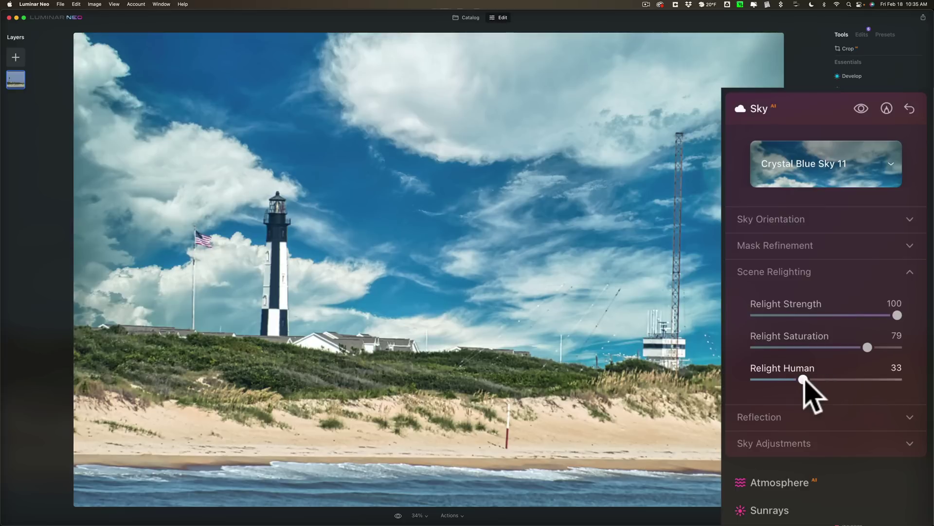
Lower the sky Reflection Amount to 47, leaving Water Blur at 0
{"action": "left_click", "coordinate": [809, 271]}
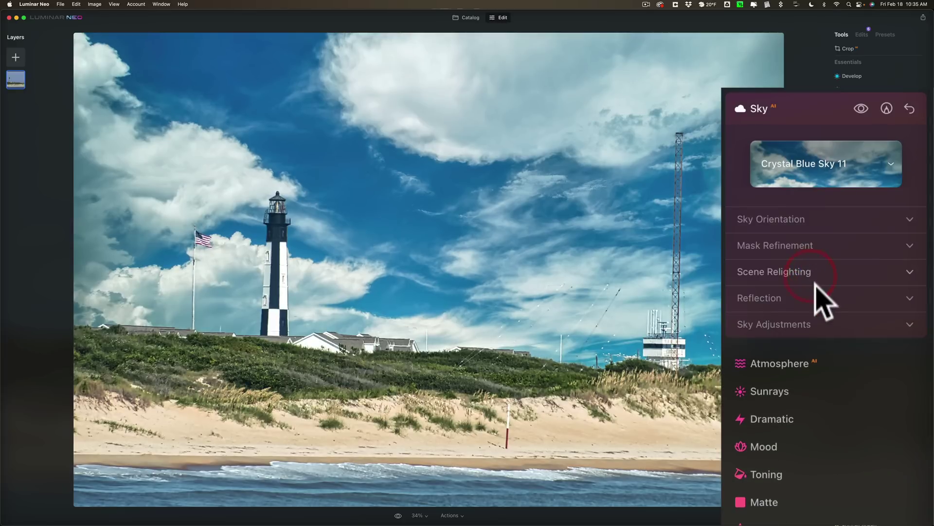
{"action": "left_click", "coordinate": [815, 290]}
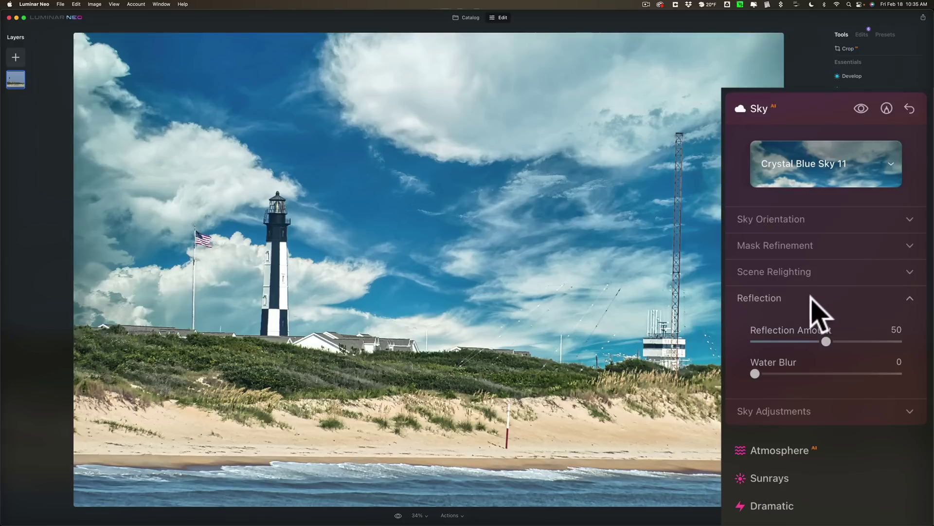
{"action": "mouse_move", "coordinate": [827, 341]}
{"action": "left_mouse_down"}
{"action": "mouse_move", "coordinate": [905, 342]}
{"action": "mouse_move", "coordinate": [821, 342]}
{"action": "left_mouse_up"}
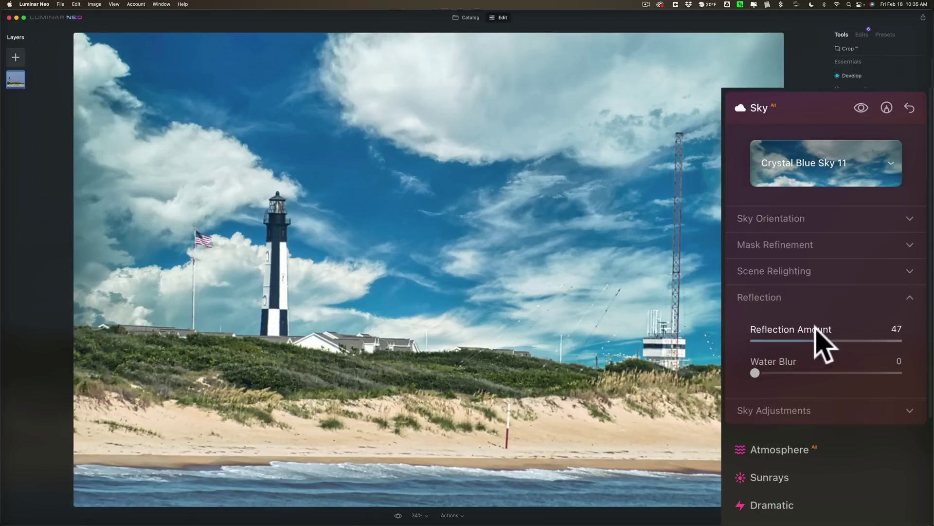
{"action": "left_click", "coordinate": [793, 295]}
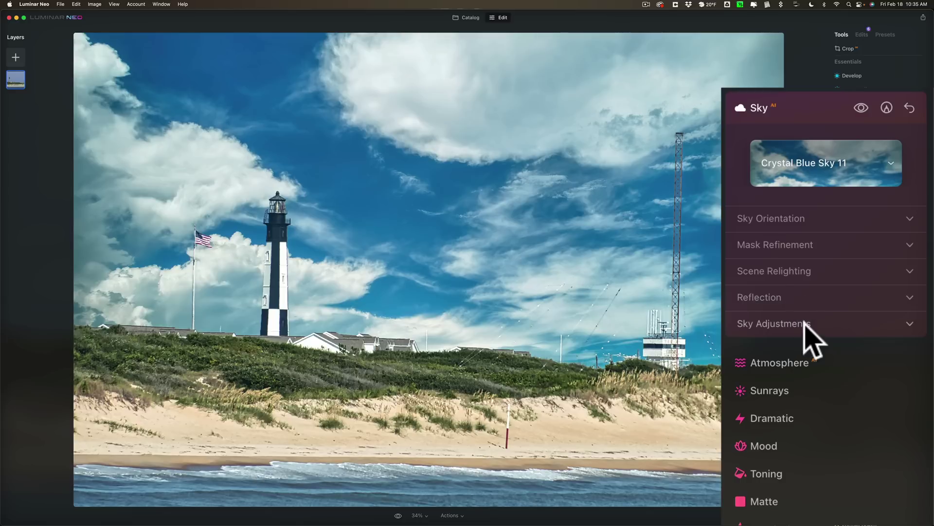
Try sky Defocus, Grain and Haze, return them to 0, then set Warmth -19 and Brightness 23
{"action": "left_click", "coordinate": [804, 324]}
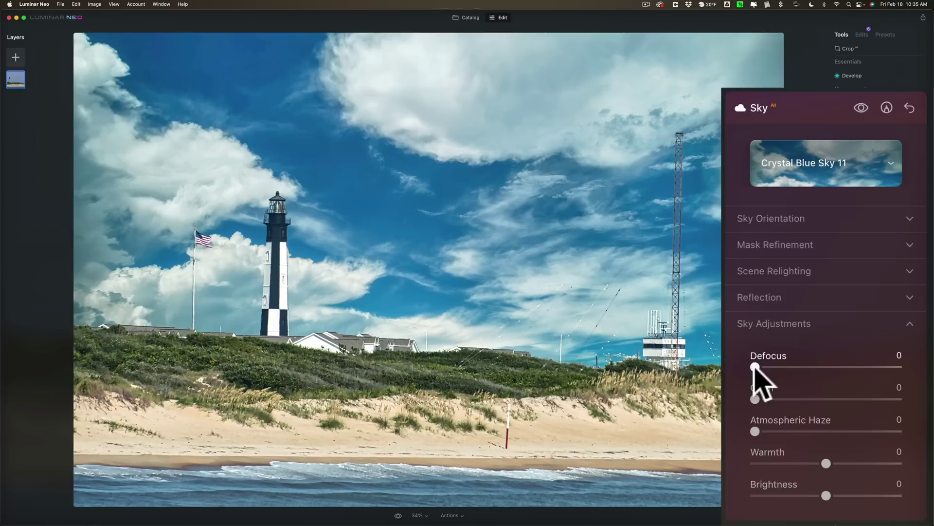
{"action": "left_click_drag", "start_coordinate": [755, 367], "coordinate": [808, 369]}
{"action": "double_click", "coordinate": [812, 368]}
{"action": "left_click_drag", "start_coordinate": [755, 399], "coordinate": [845, 398]}
{"action": "double_click", "coordinate": [822, 396]}
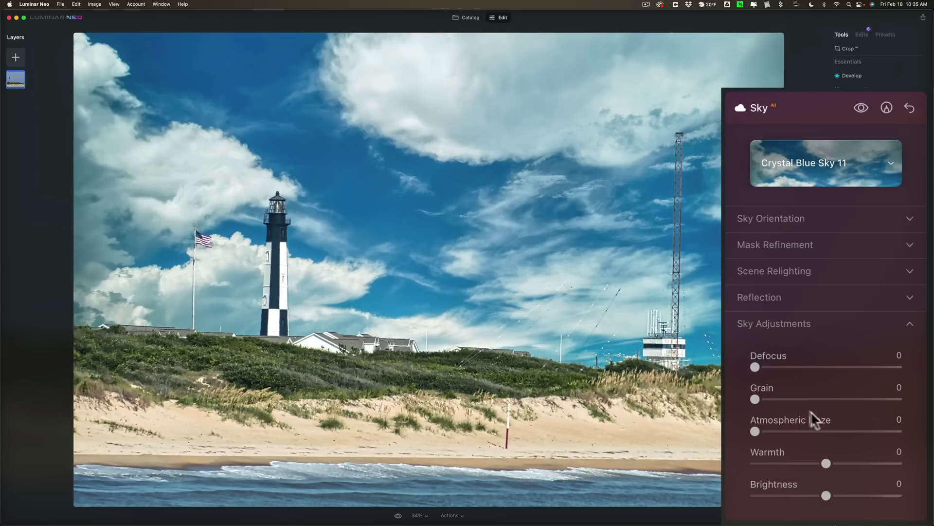
{"action": "mouse_move", "coordinate": [754, 431]}
{"action": "left_mouse_down"}
{"action": "mouse_move", "coordinate": [901, 430]}
{"action": "mouse_move", "coordinate": [756, 431]}
{"action": "left_mouse_up"}
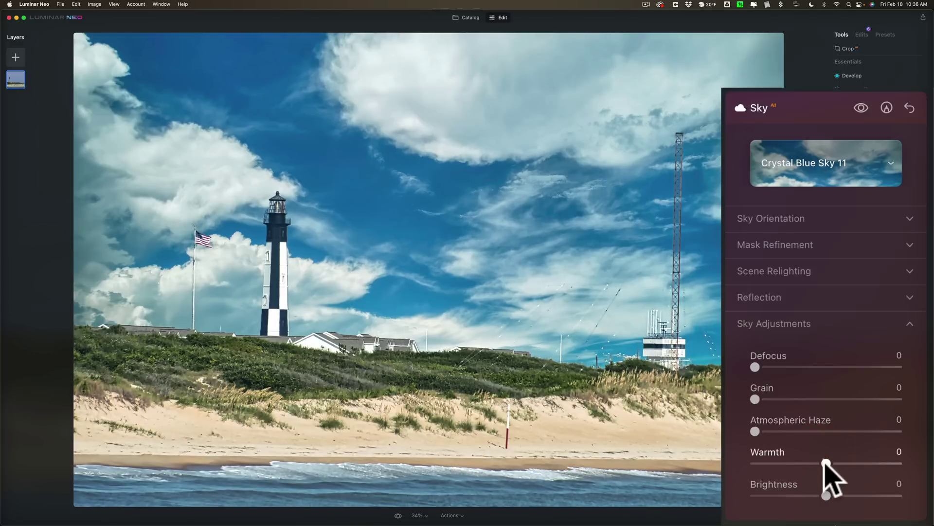
{"action": "mouse_move", "coordinate": [826, 462]}
{"action": "left_mouse_down"}
{"action": "mouse_move", "coordinate": [859, 463]}
{"action": "mouse_move", "coordinate": [812, 463]}
{"action": "mouse_move", "coordinate": [872, 463]}
{"action": "mouse_move", "coordinate": [776, 463]}
{"action": "mouse_move", "coordinate": [812, 463]}
{"action": "left_mouse_up"}
{"action": "mouse_move", "coordinate": [827, 495]}
{"action": "left_mouse_down"}
{"action": "mouse_move", "coordinate": [902, 495]}
{"action": "mouse_move", "coordinate": [757, 495]}
{"action": "mouse_move", "coordinate": [837, 495]}
{"action": "left_mouse_up"}
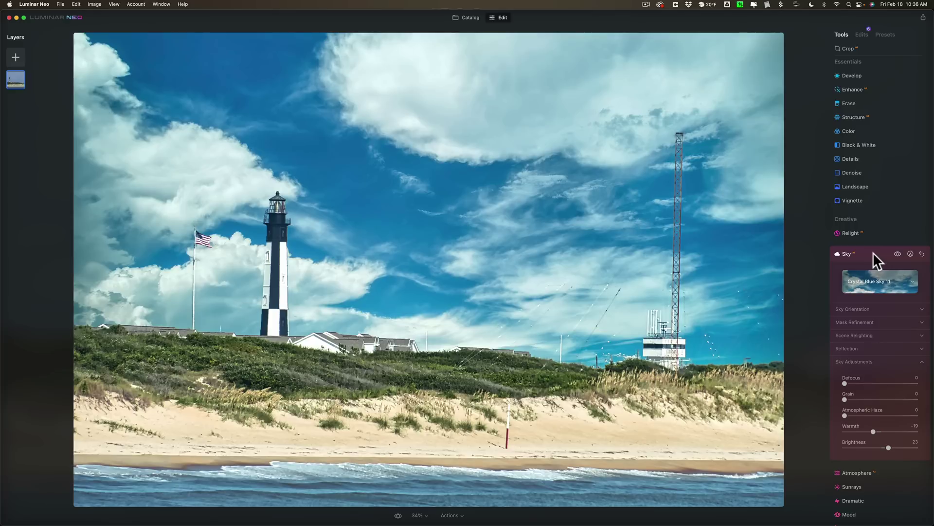
Add another Sky instance and apply Sunset 2 from the Sunset sky category
{"action": "left_click", "coordinate": [872, 254]}
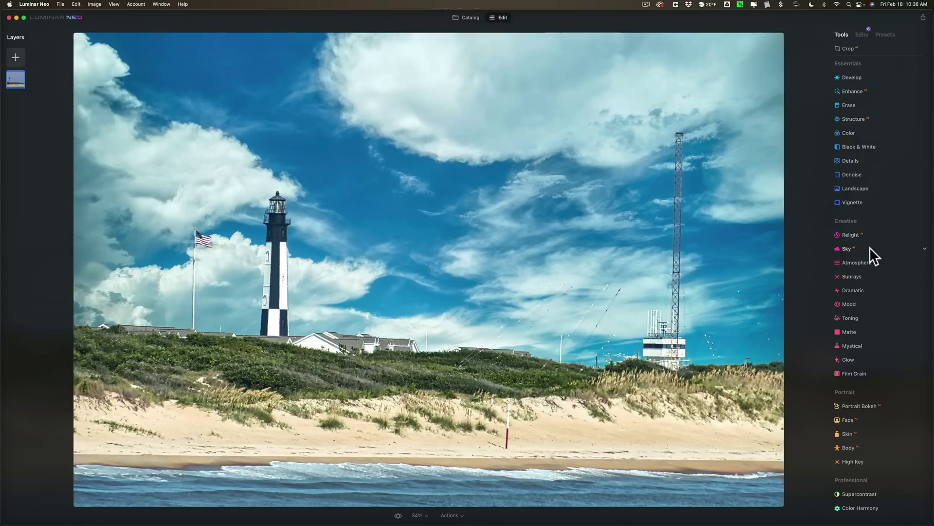
{"action": "left_click", "coordinate": [869, 249]}
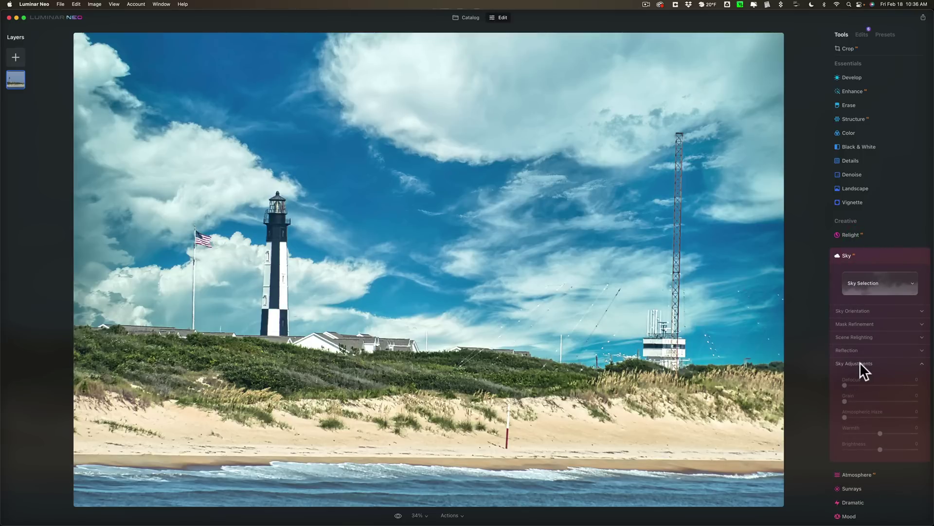
{"action": "left_click", "coordinate": [860, 283]}
{"action": "left_click", "coordinate": [851, 308]}
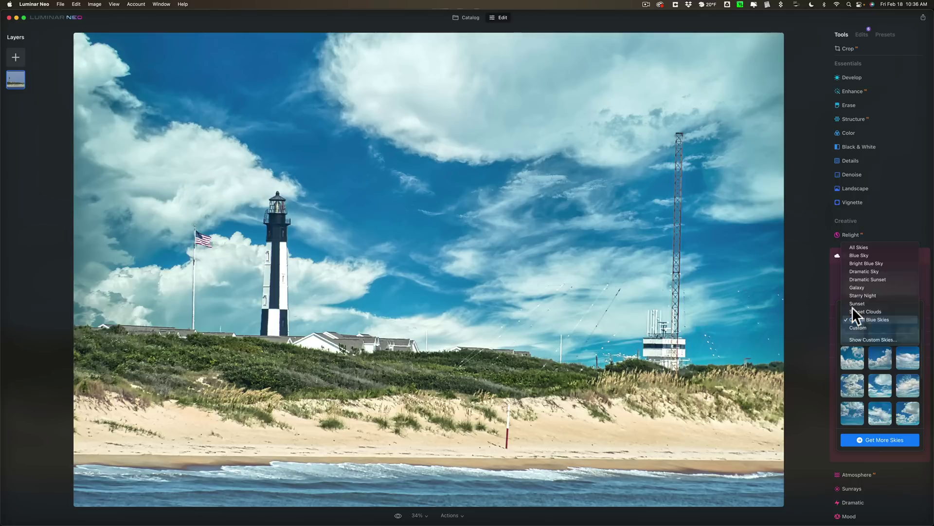
{"action": "left_click", "coordinate": [854, 302]}
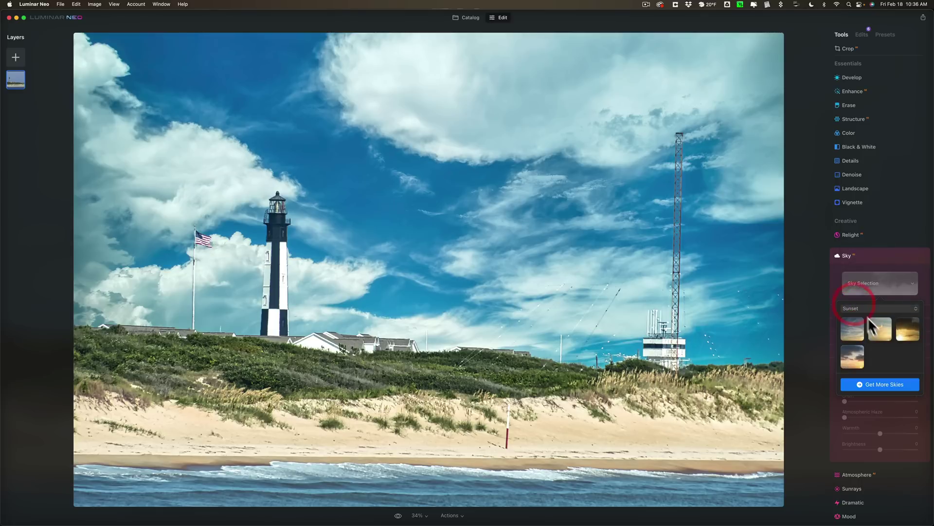
{"action": "left_click", "coordinate": [871, 324]}
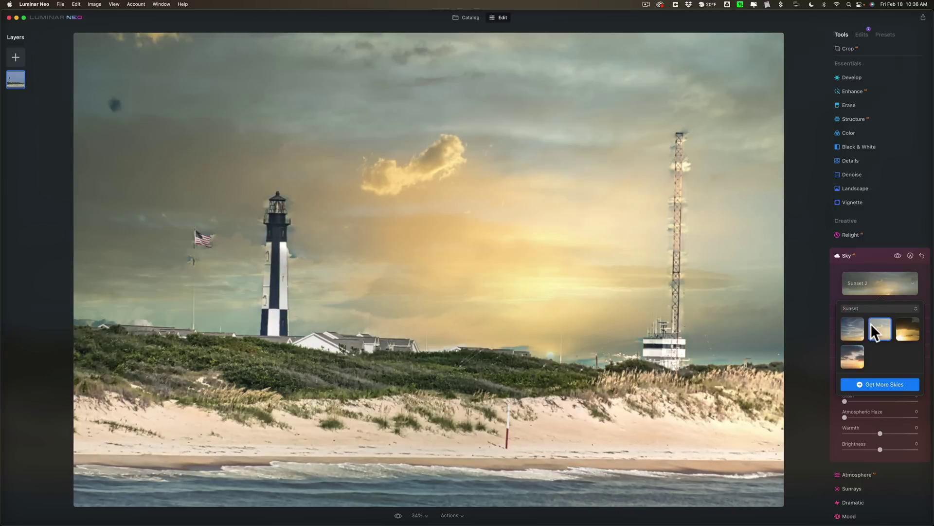
{"action": "left_click", "coordinate": [872, 251]}
In the Edits list, reset and delete the duplicate Sunset 2 Sky edit
{"action": "left_click", "coordinate": [872, 253]}
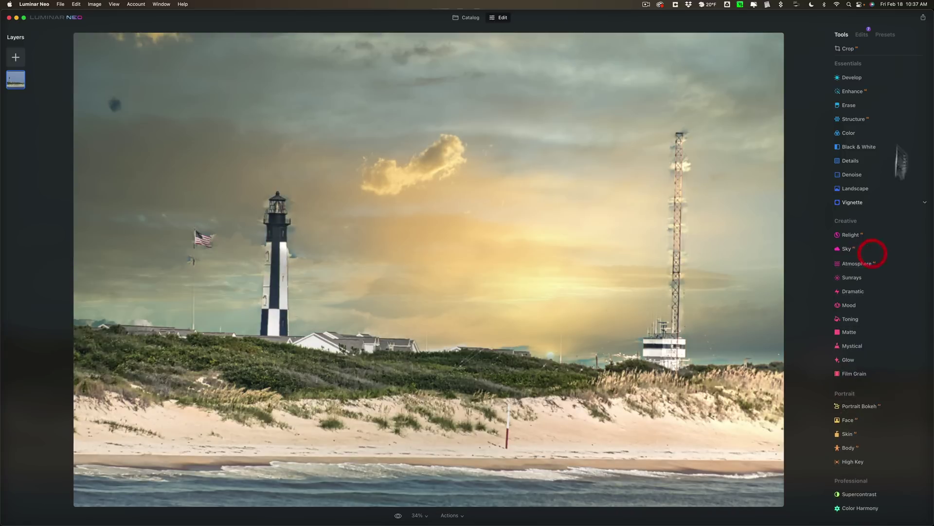
{"action": "left_click", "coordinate": [862, 34]}
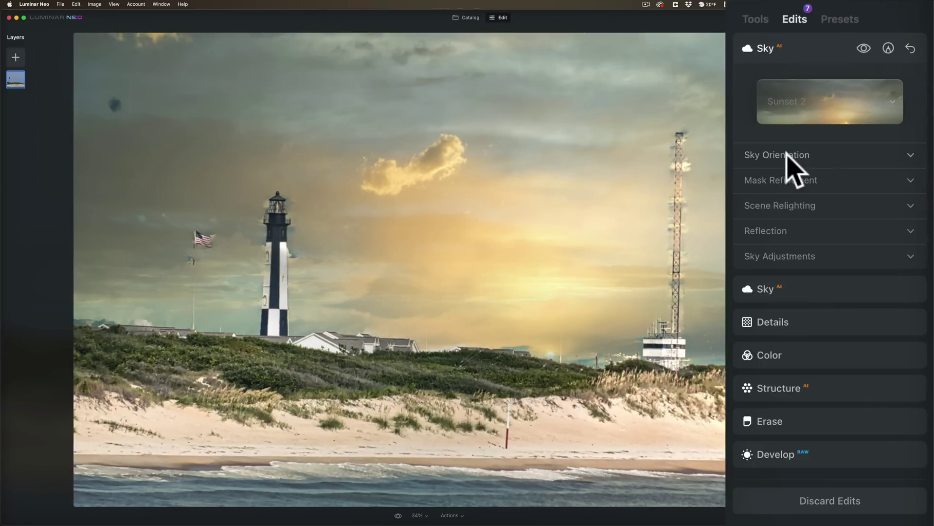
{"action": "left_click", "coordinate": [795, 48]}
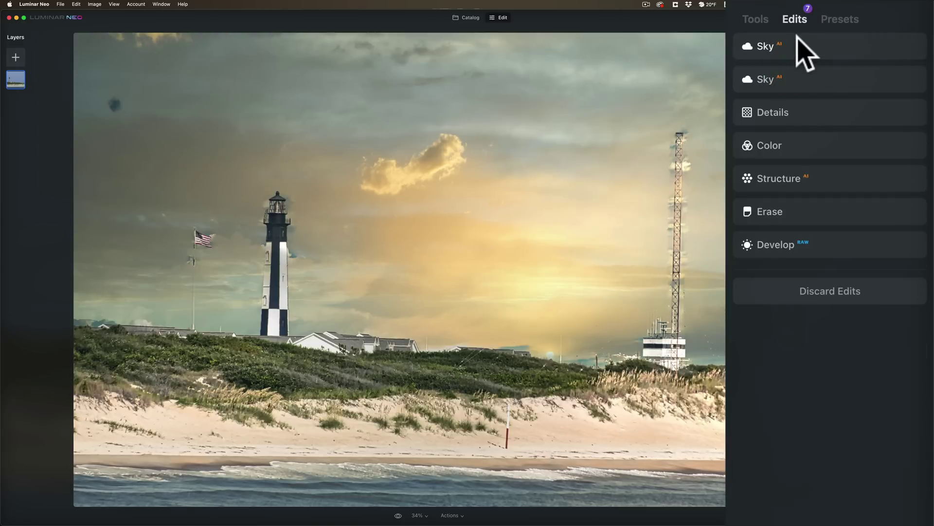
{"action": "left_click", "coordinate": [797, 38]}
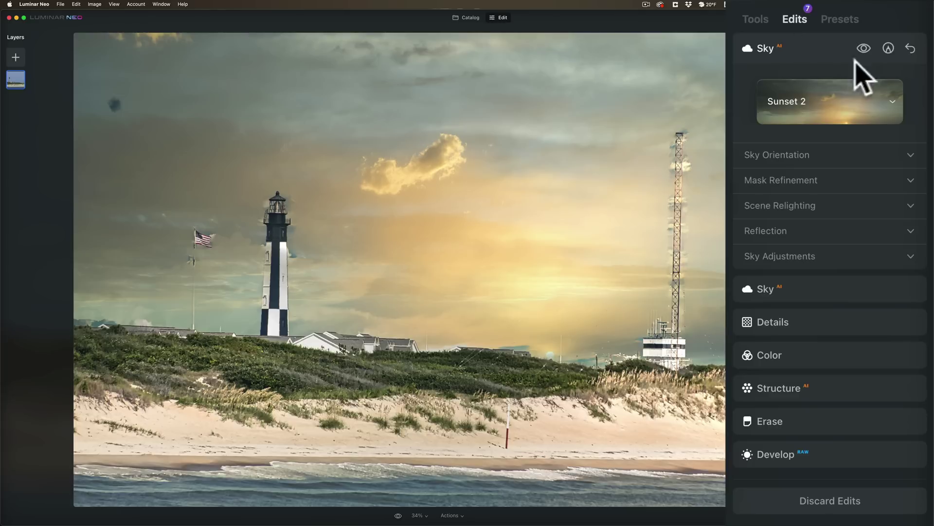
{"action": "left_click", "coordinate": [909, 48]}
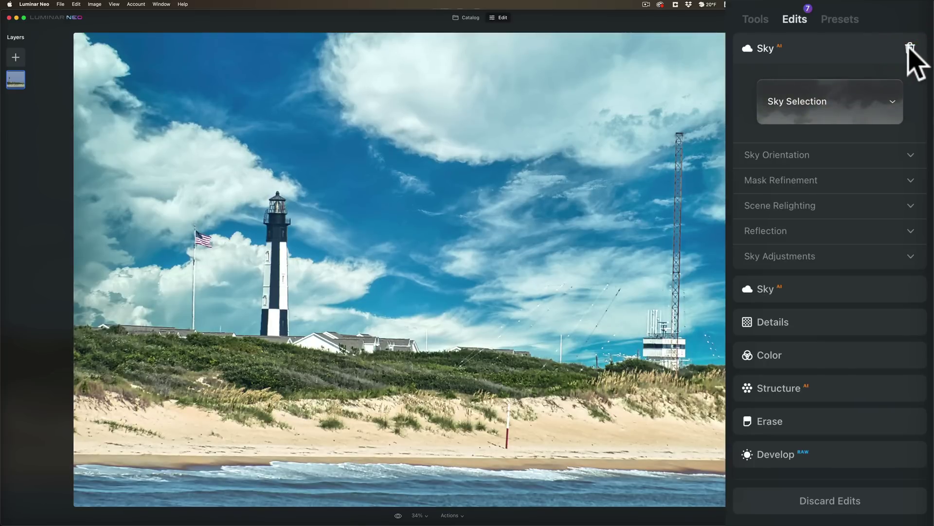
{"action": "left_click", "coordinate": [909, 47]}
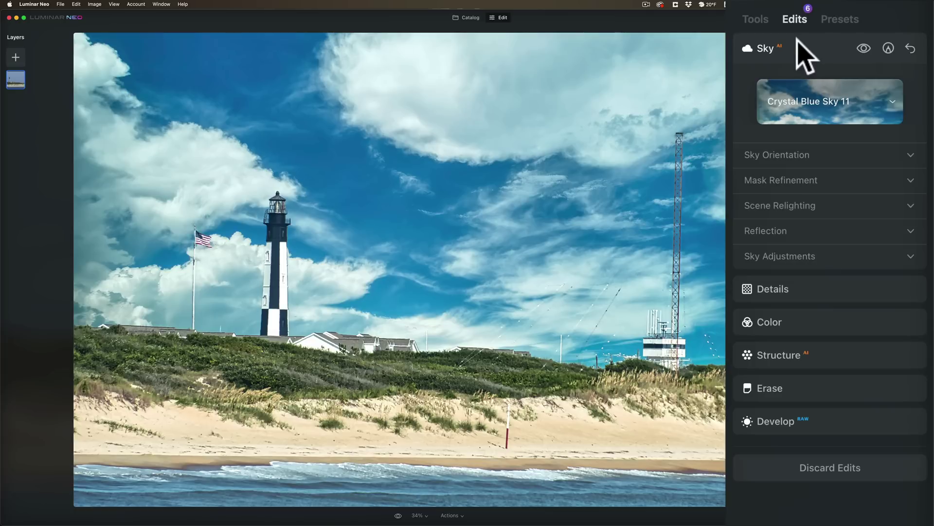
Check the Sky edit's orientation settings, then collapse it so the six edits are listed
{"action": "left_click", "coordinate": [756, 19]}
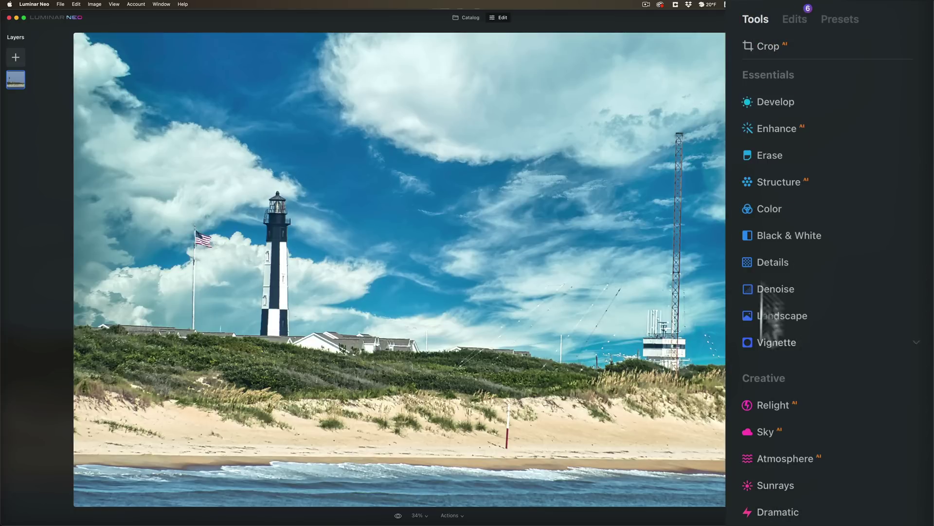
{"action": "left_click", "coordinate": [796, 22]}
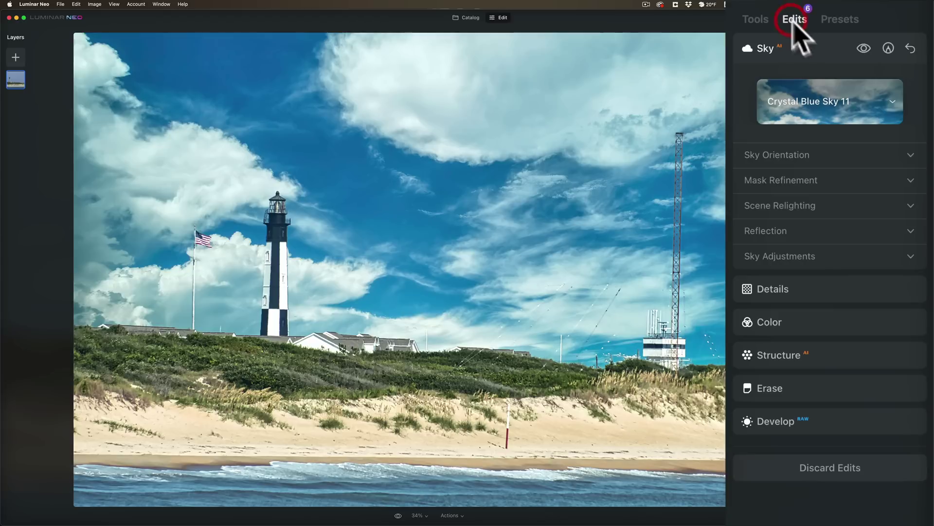
{"action": "left_click", "coordinate": [818, 157]}
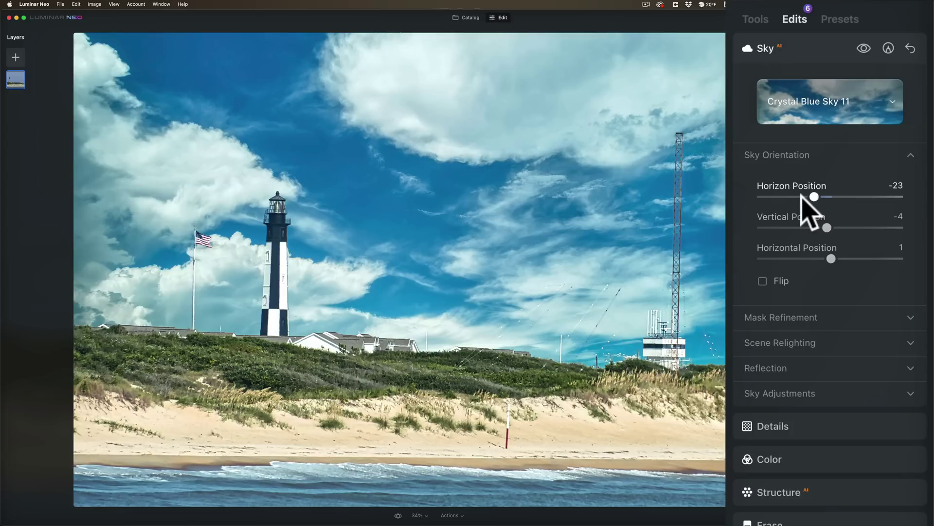
{"action": "left_click", "coordinate": [812, 48]}
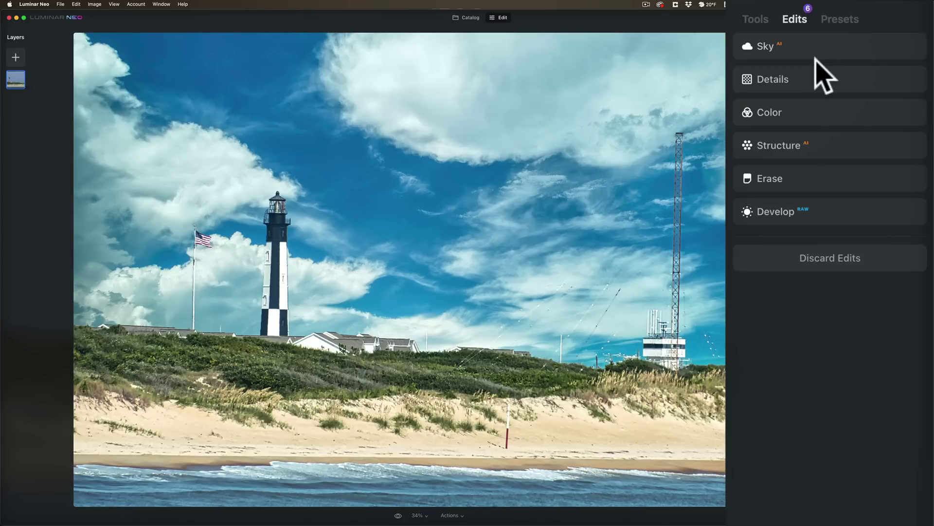
Switch between the Tools and Edits views, ending on the Tools catalogue
{"action": "left_click", "coordinate": [802, 54]}
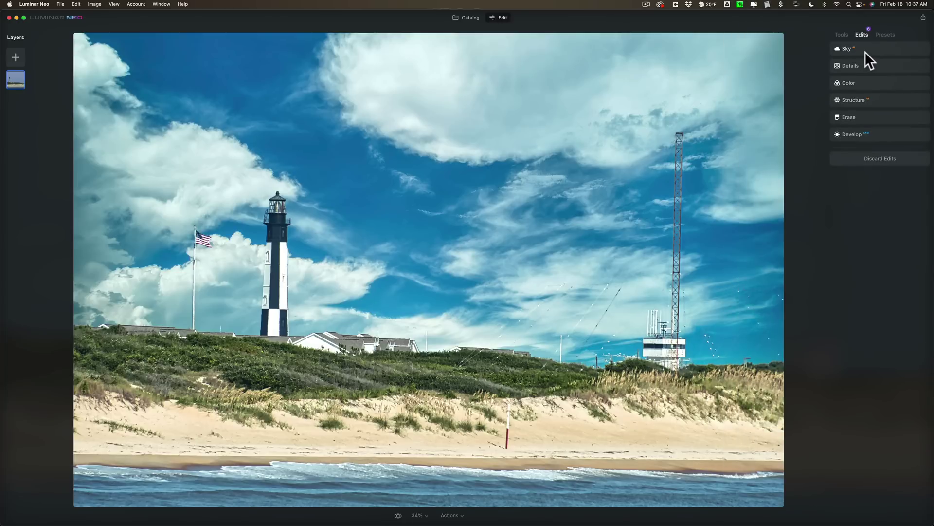
{"action": "left_click", "coordinate": [842, 34]}
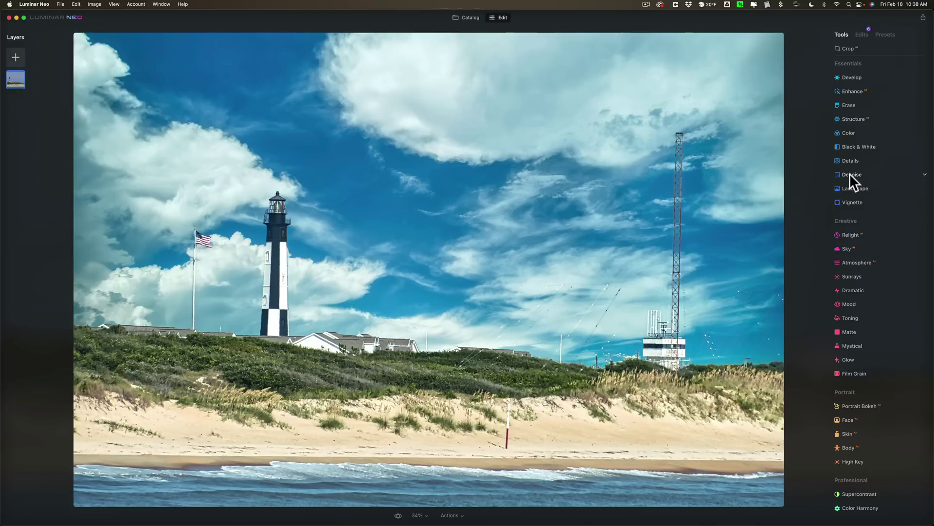
{"action": "left_click", "coordinate": [863, 33]}
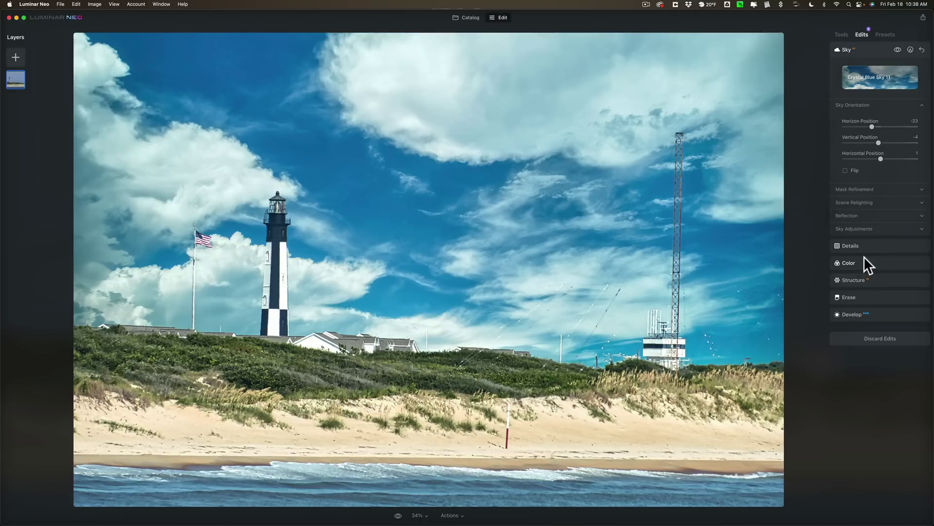
{"action": "left_click", "coordinate": [840, 34]}
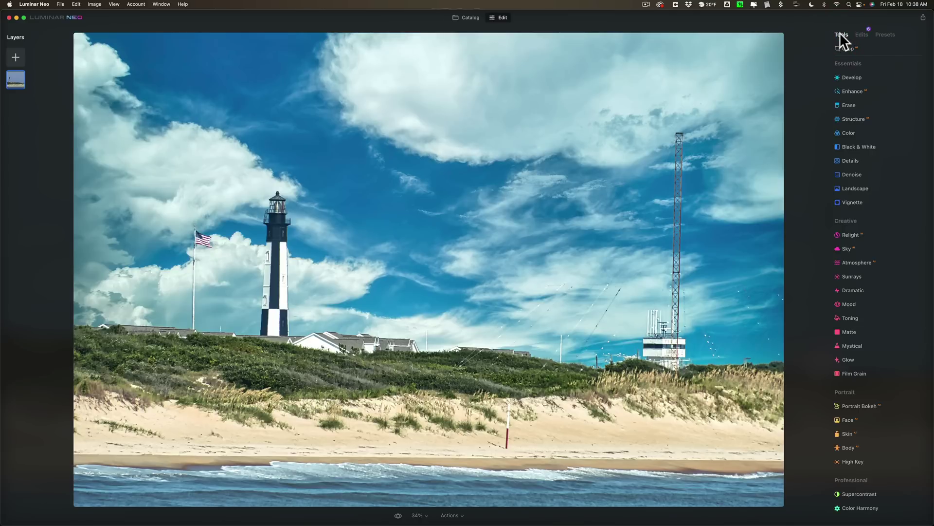